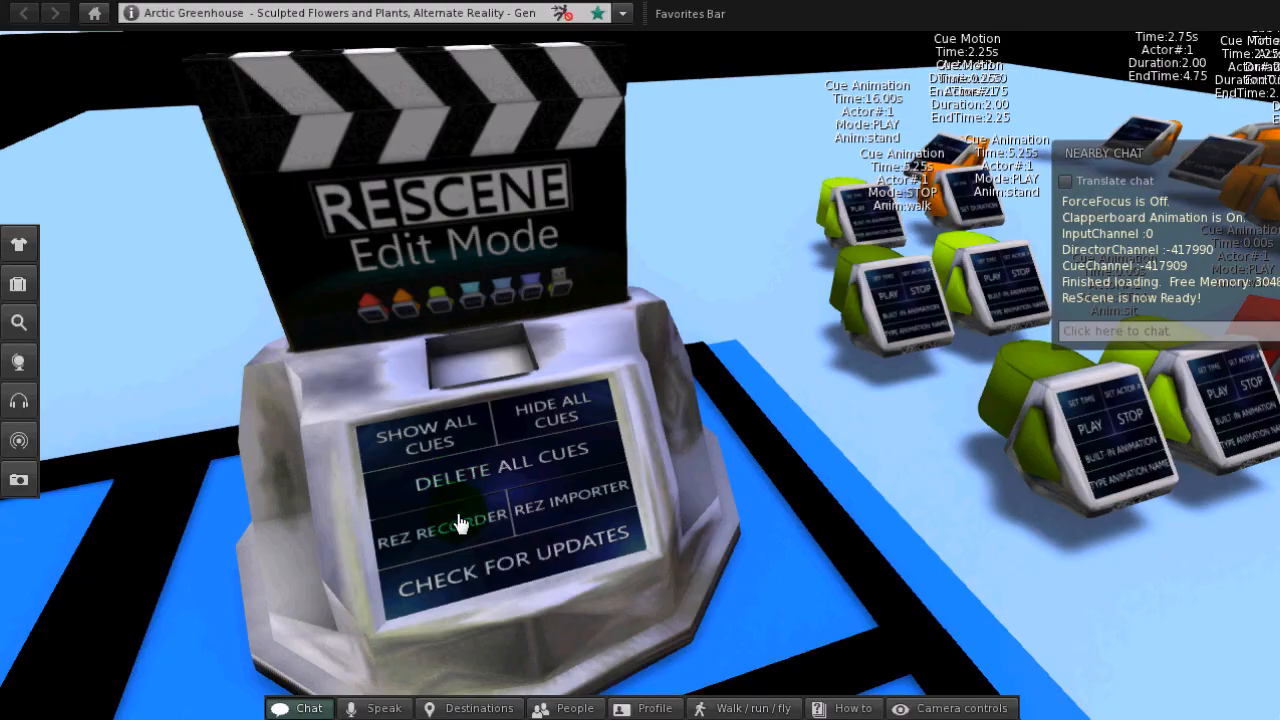
Rez the recorder from the director console and seat the avatar in the director's chair to play and record the scene
click(475, 530)
drag(628, 388, 733, 215)
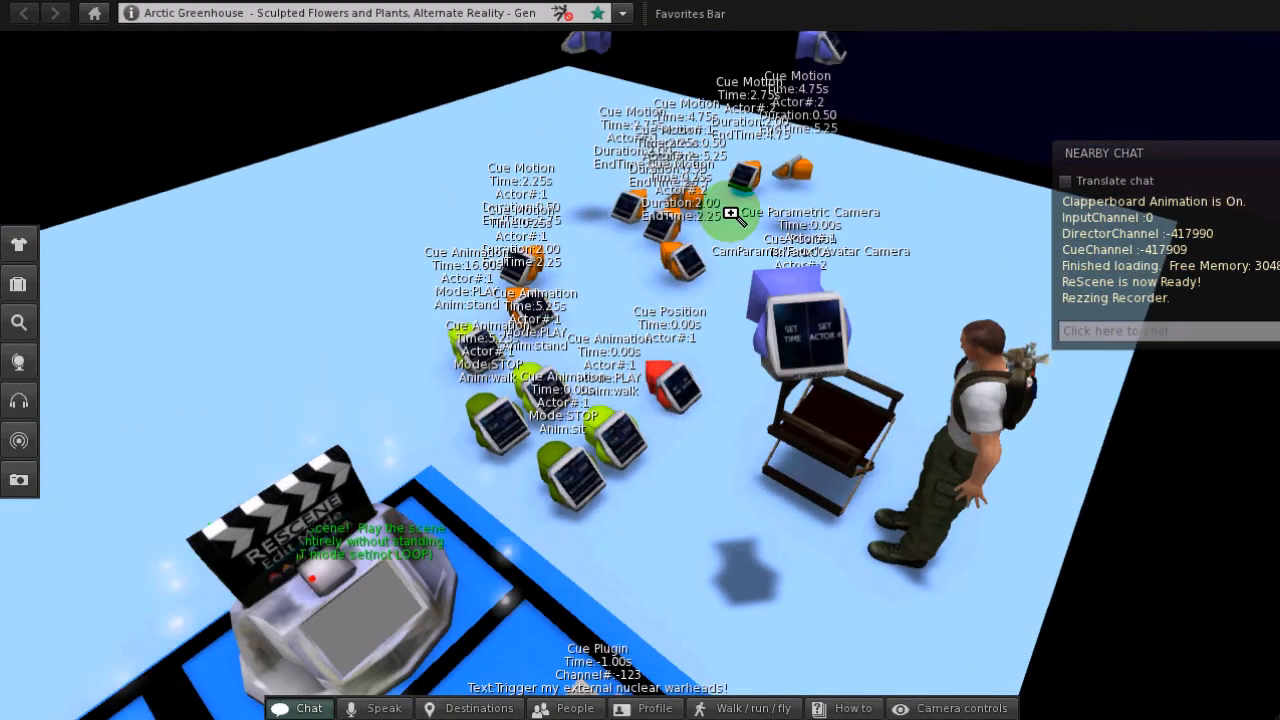
click(474, 317)
drag(643, 376, 688, 387)
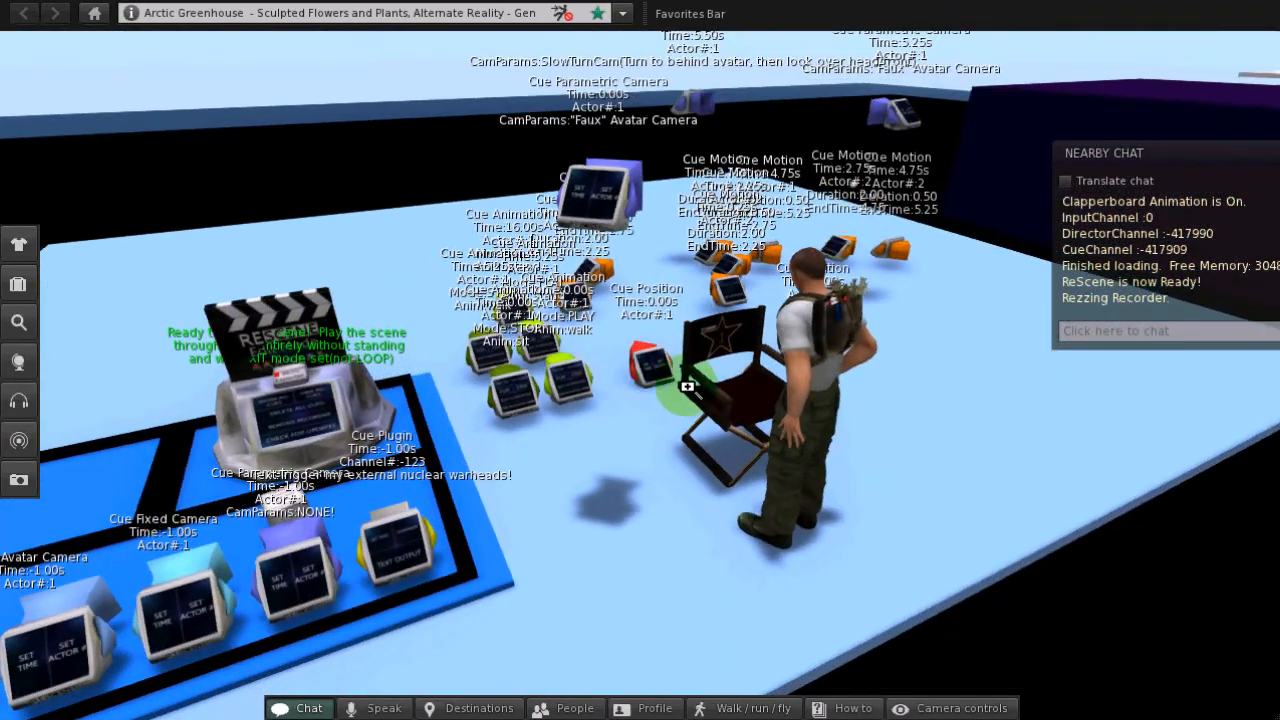
click(750, 414)
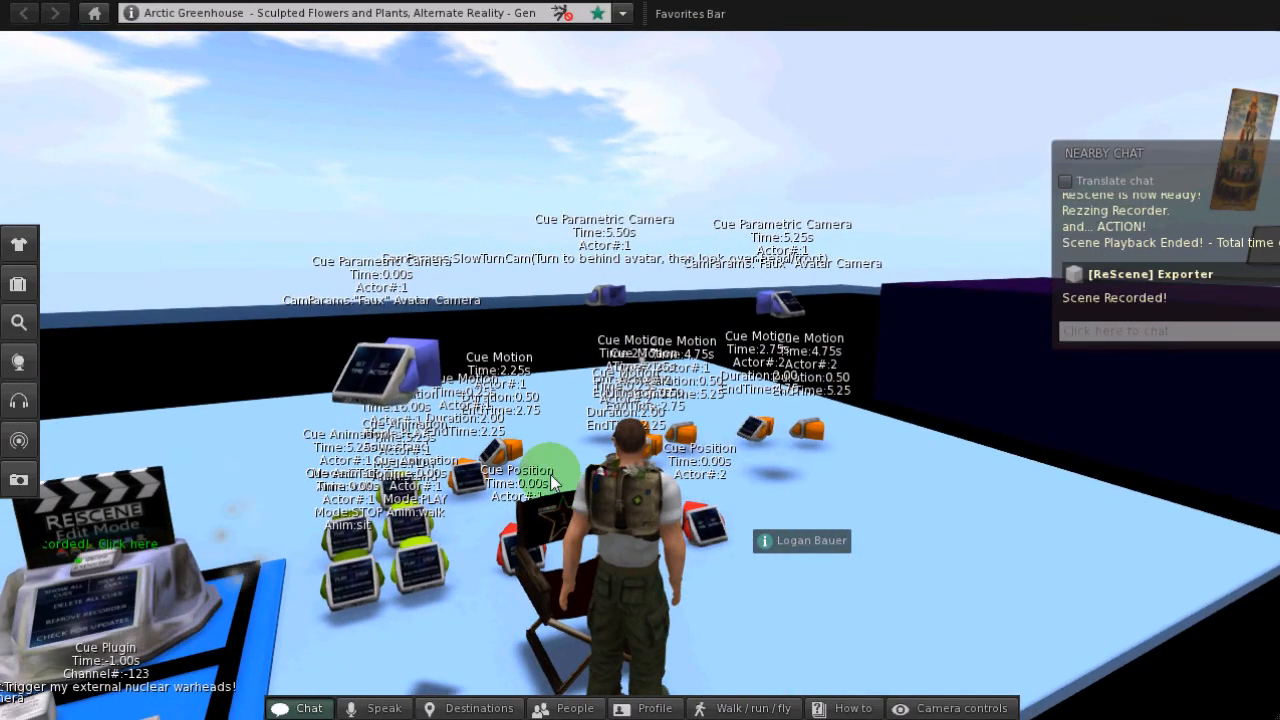
Request the recorded scenescript from the Exporter box and open its webpage link from the nearby chat
drag(414, 503, 643, 375)
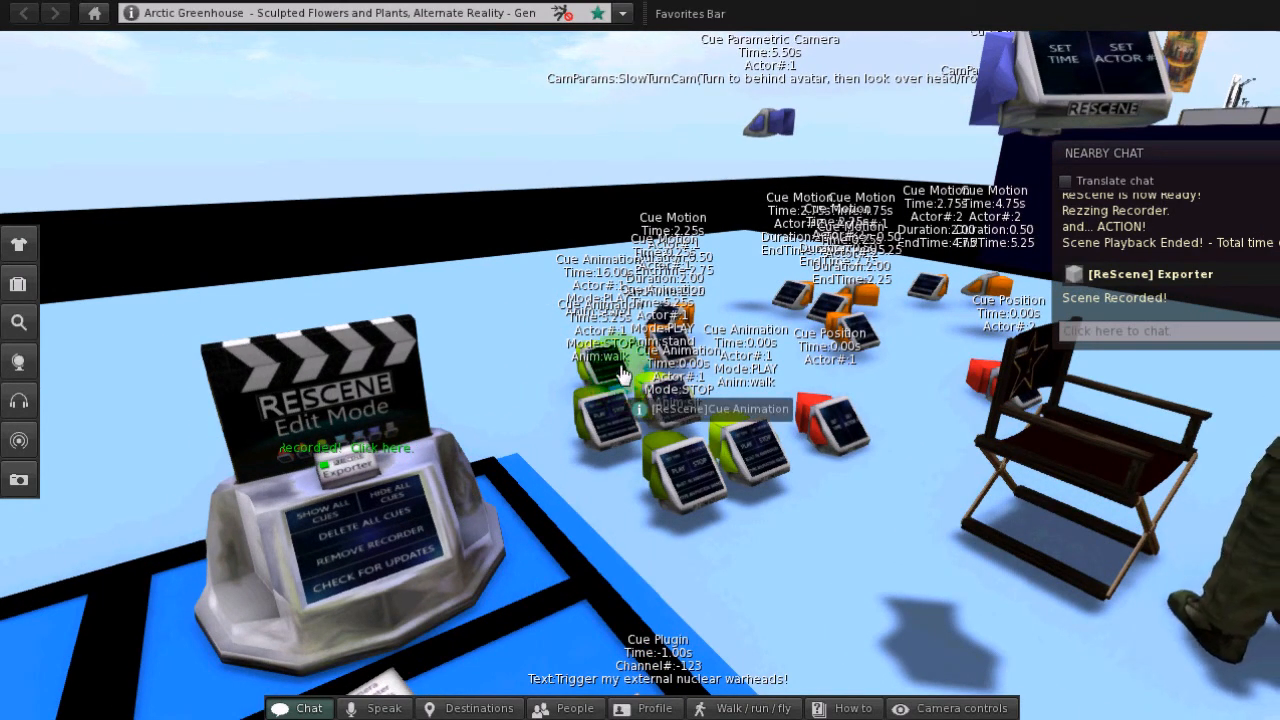
drag(430, 486, 641, 375)
drag(514, 306, 639, 361)
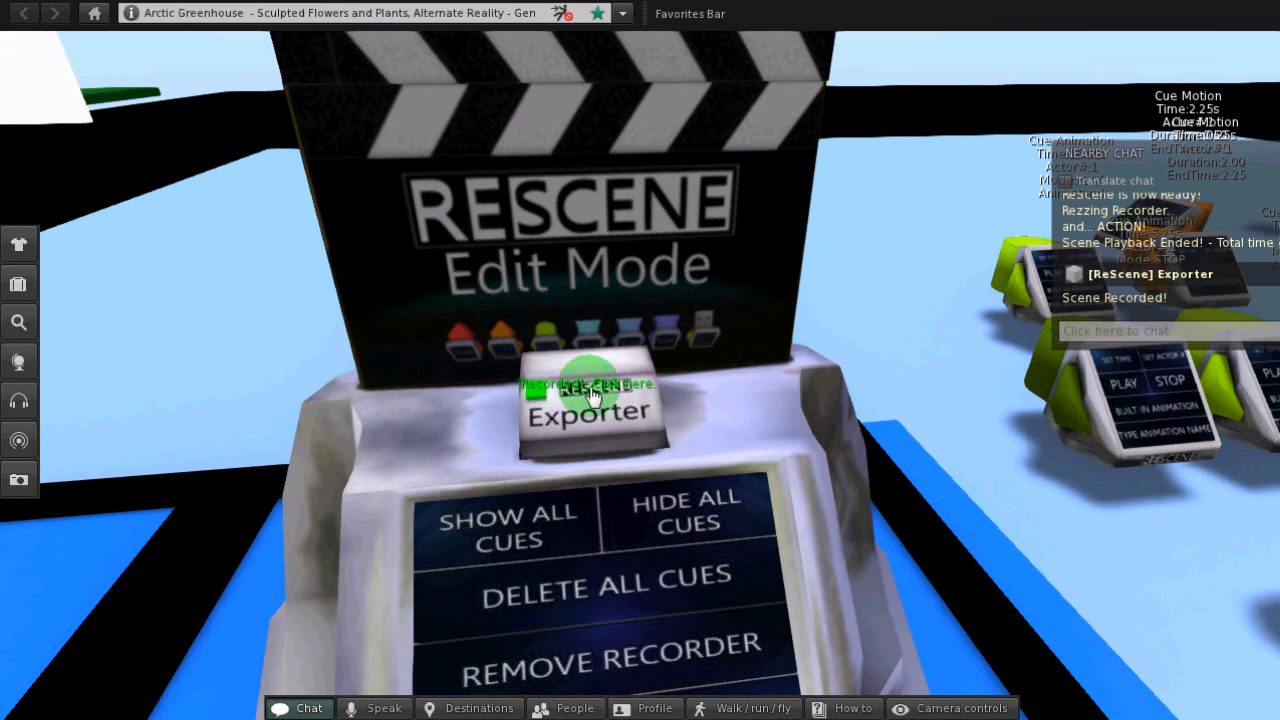
click(590, 413)
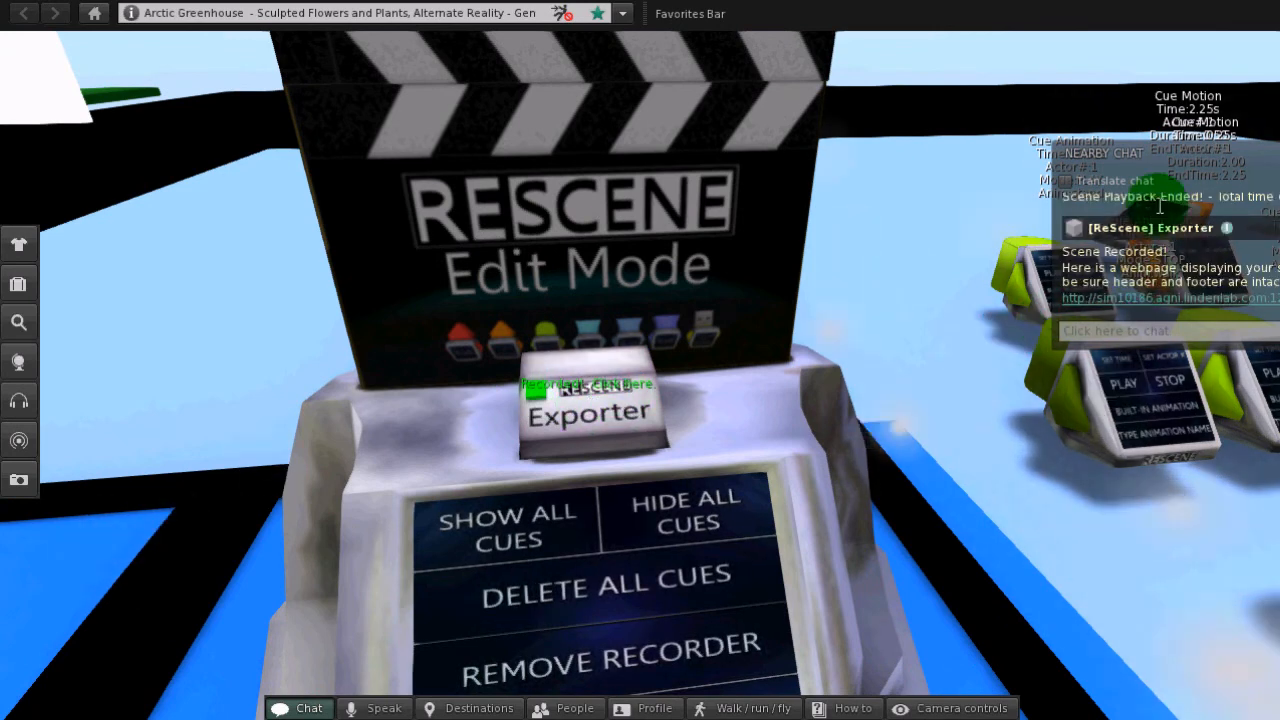
drag(1168, 157, 910, 131)
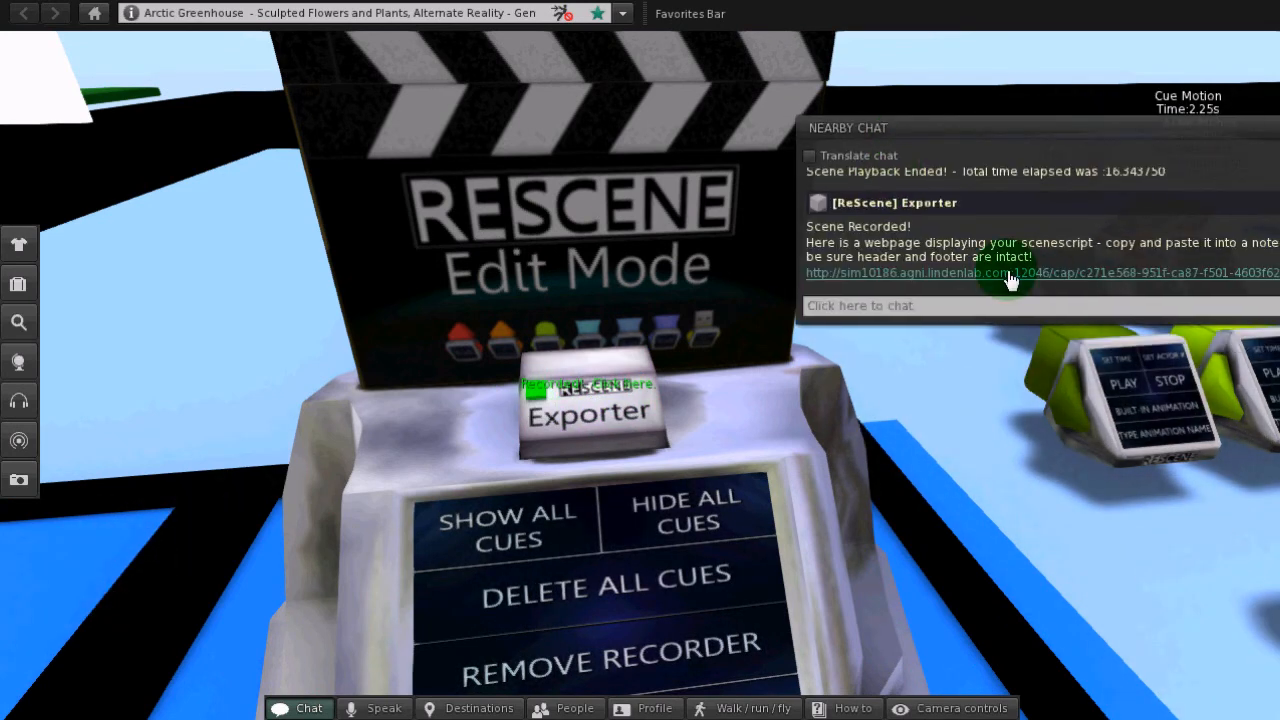
click(1007, 273)
Copy the complete scenescript from the webpage, including header and footer, and return to the virtual world viewer
drag(588, 388, 12, 10)
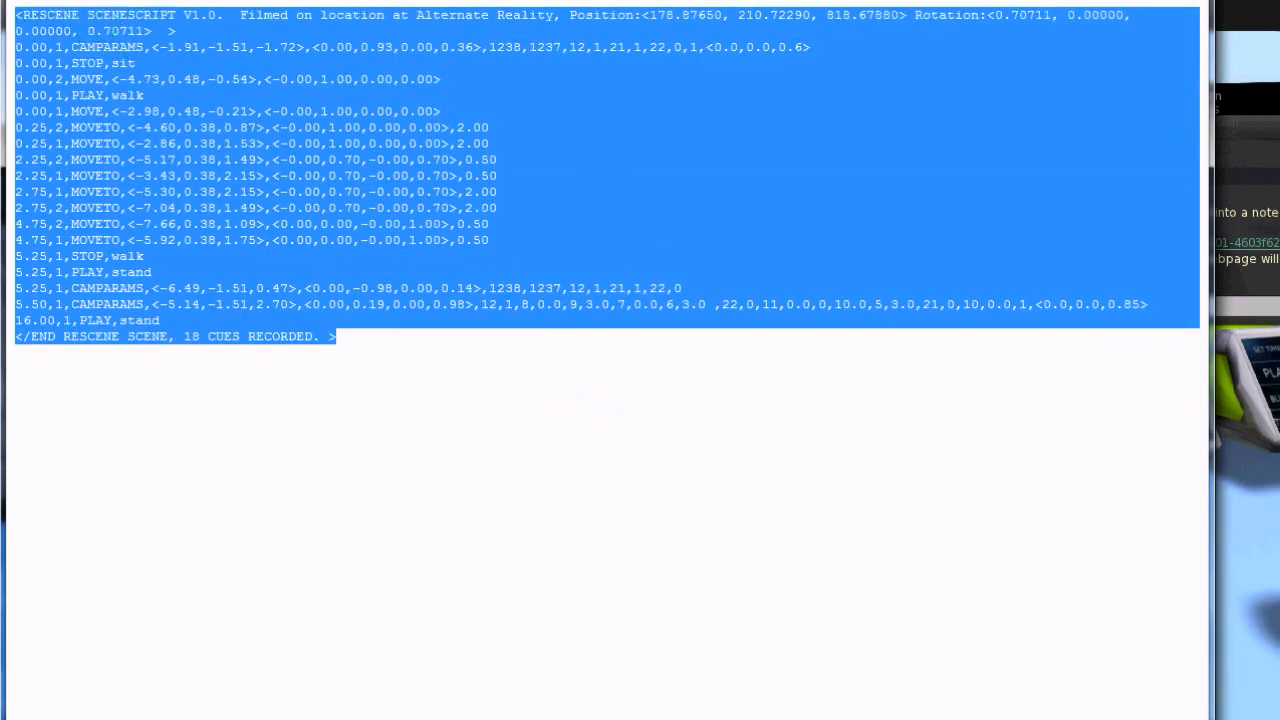
click(1237, 472)
click(562, 488)
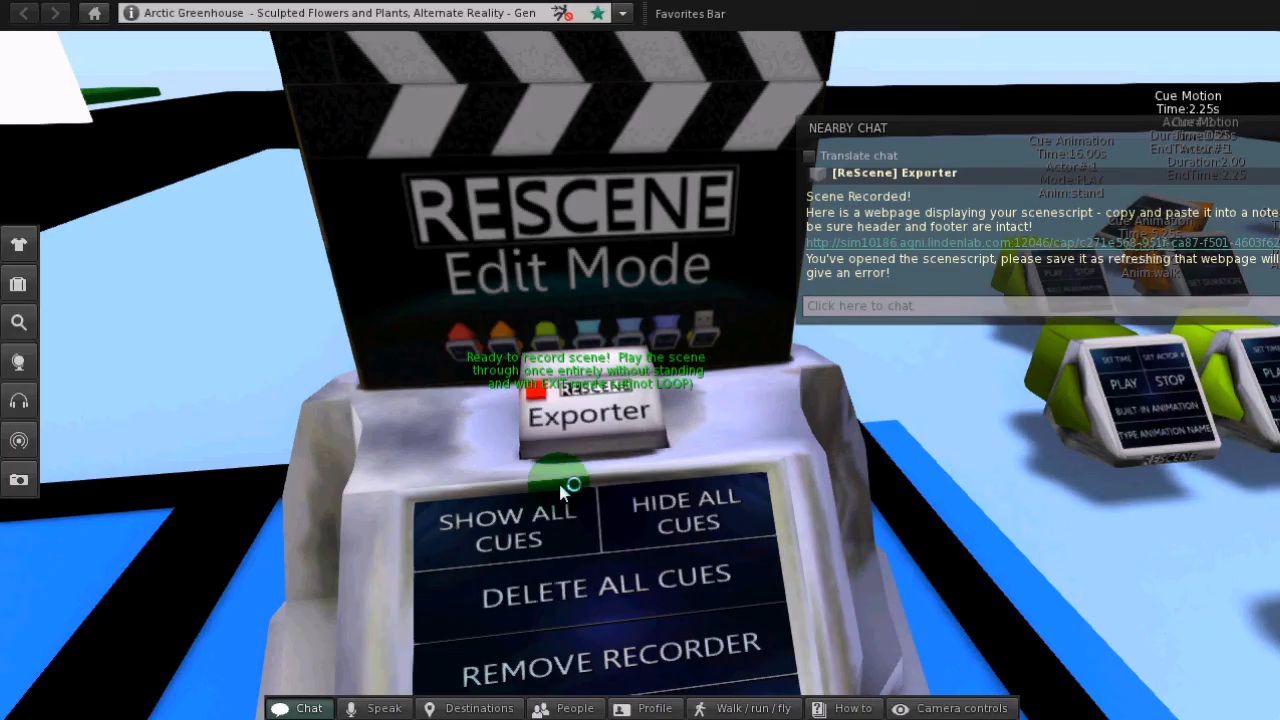
Create a notecard named Scene in the My Scenes folder of the inventory
click(18, 285)
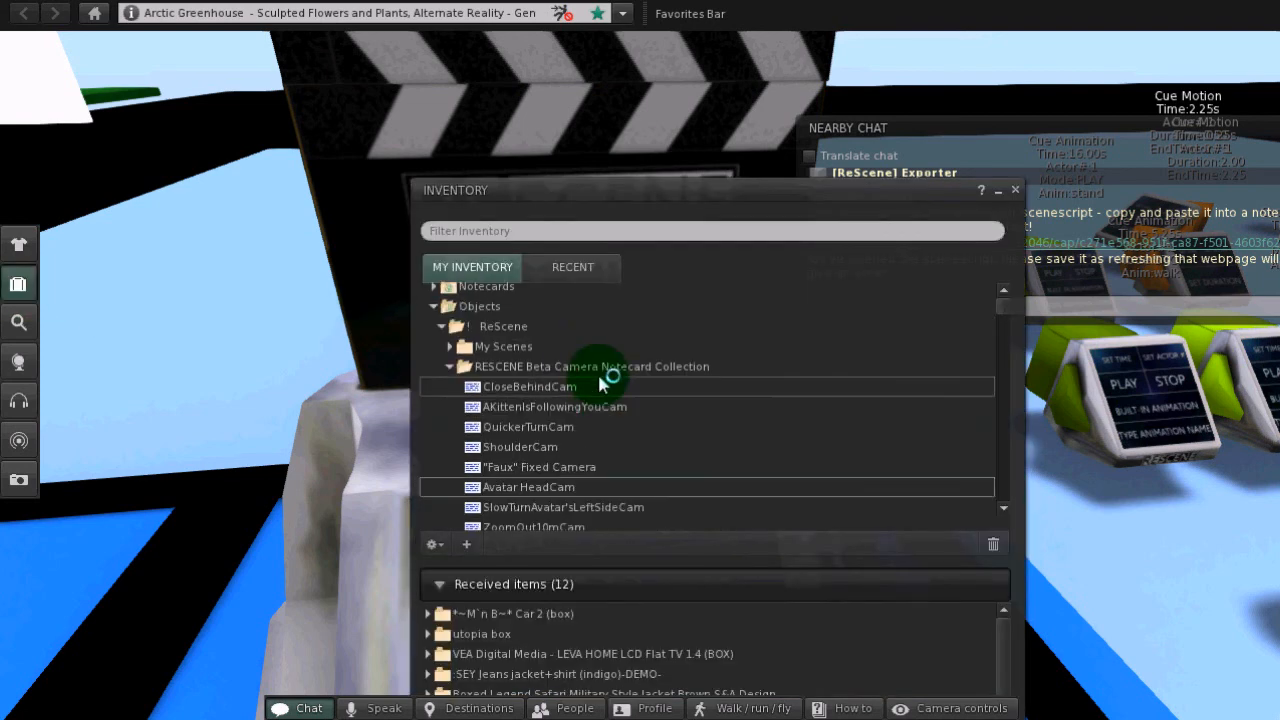
right_click(474, 346)
click(520, 397)
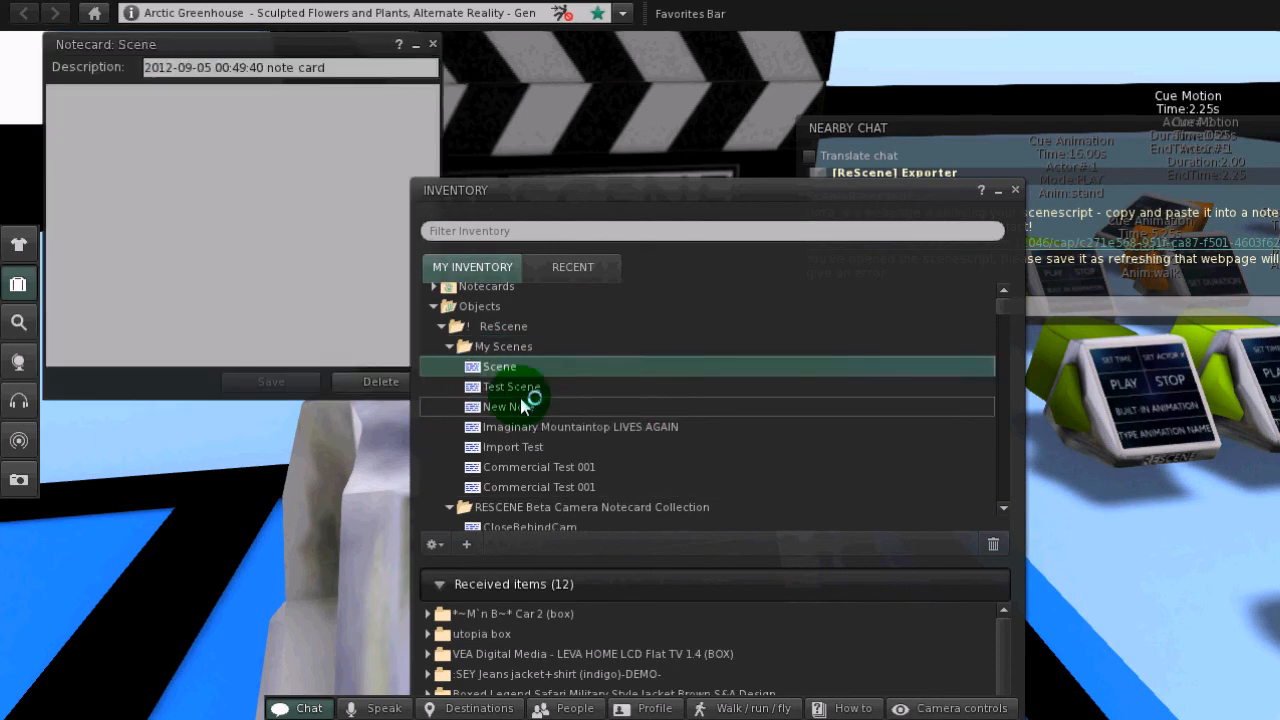
Paste the scenescript into the Scene notecard, save it, and close the notecard and inventory
click(271, 166)
key(ctrl+v)
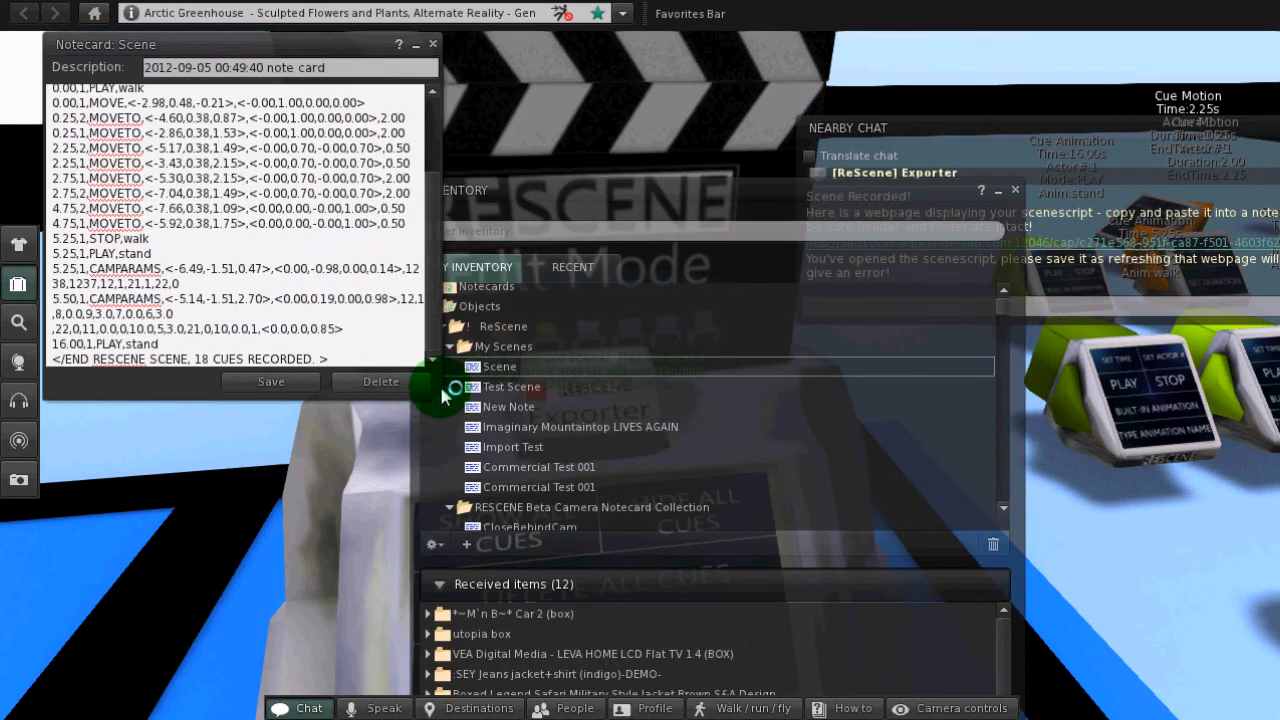
drag(437, 400, 808, 543)
click(623, 528)
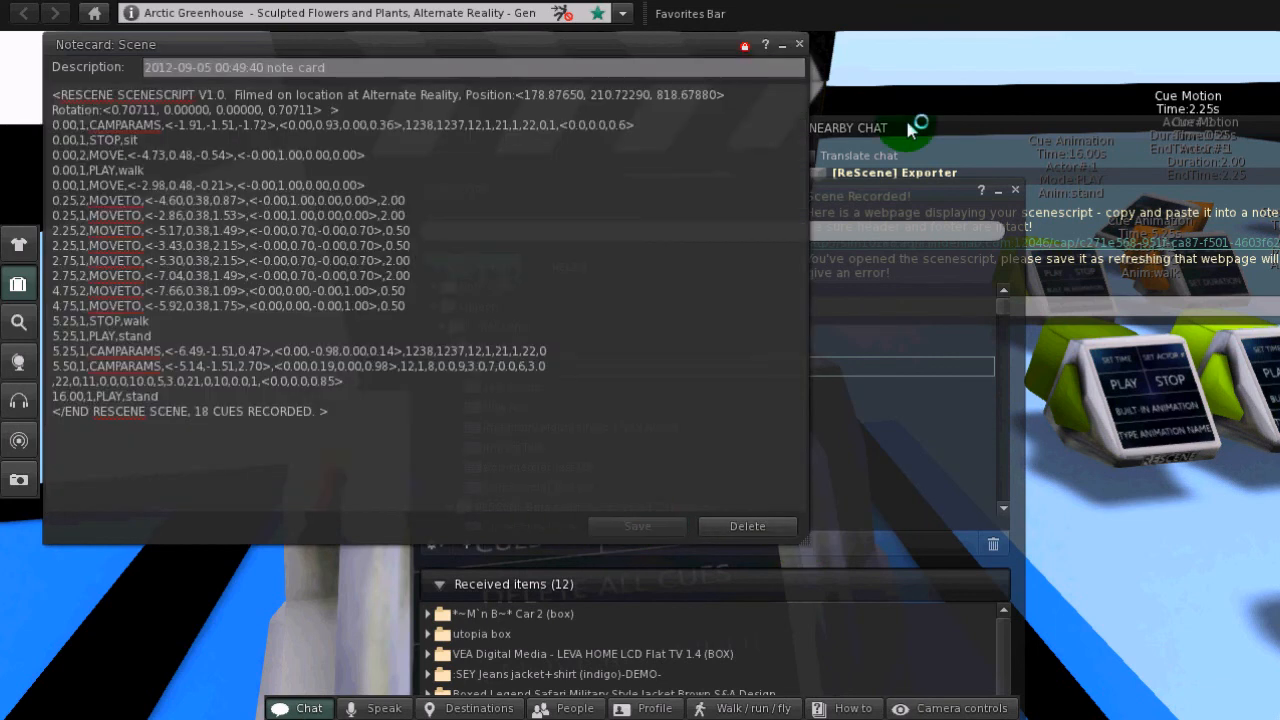
click(796, 47)
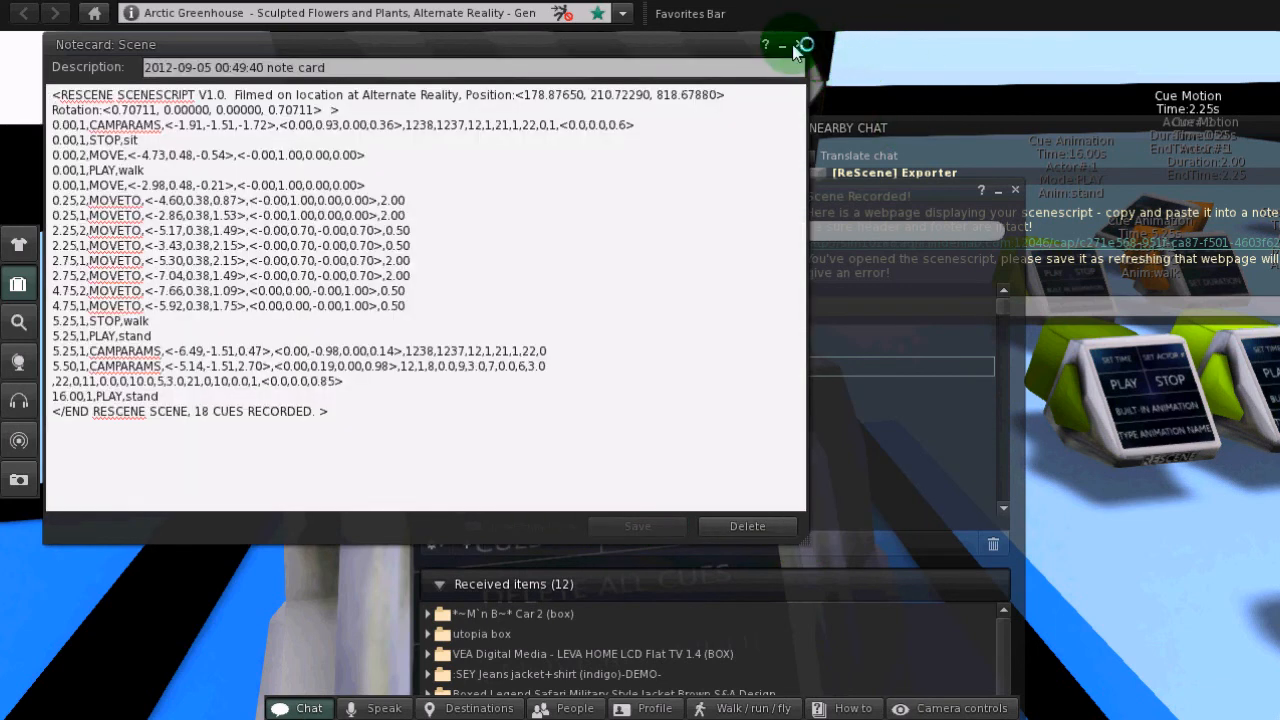
click(801, 46)
click(1015, 189)
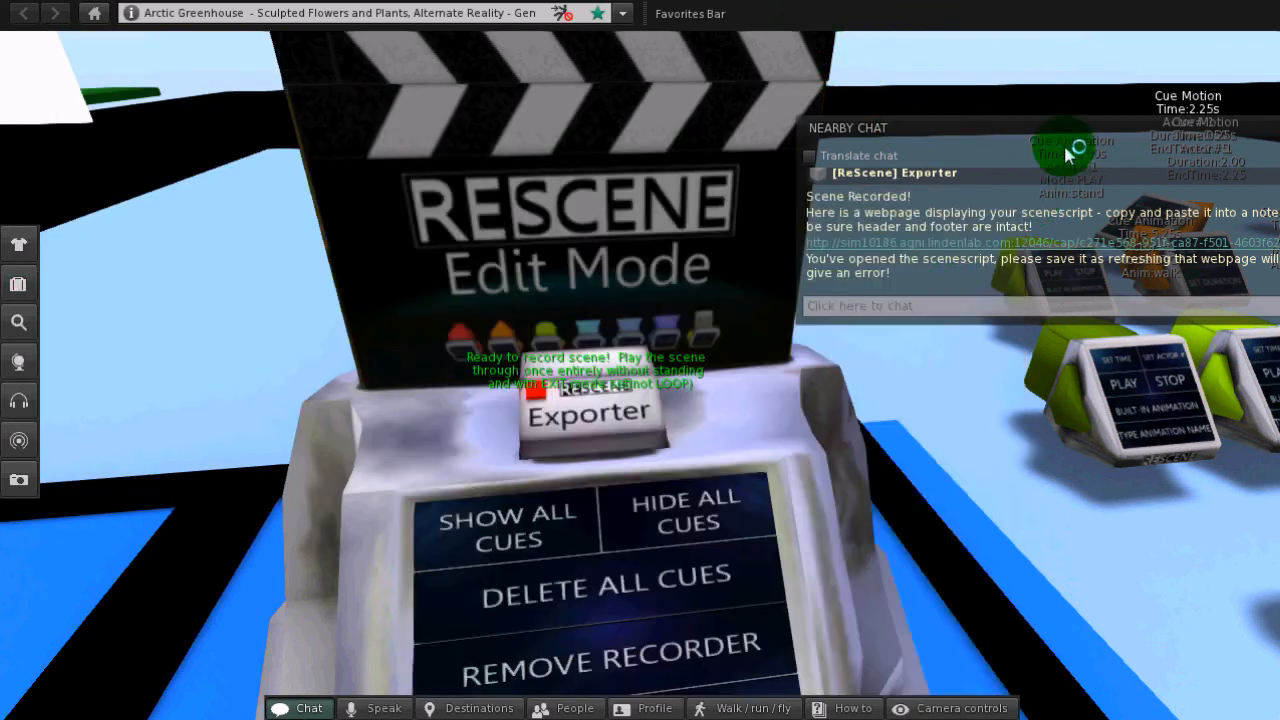
Close the nearby chat, replace the recorder with the importer, and remove the importer from the director console
drag(1078, 119, 921, 119)
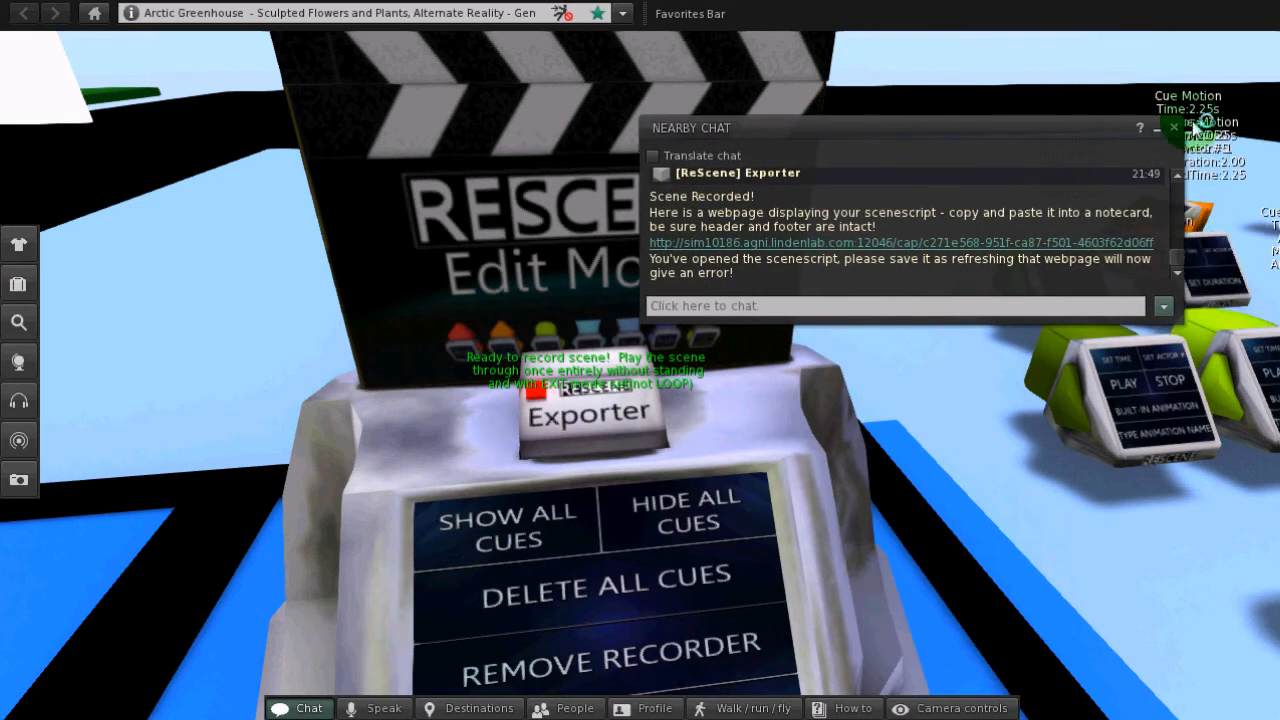
click(1177, 128)
click(760, 644)
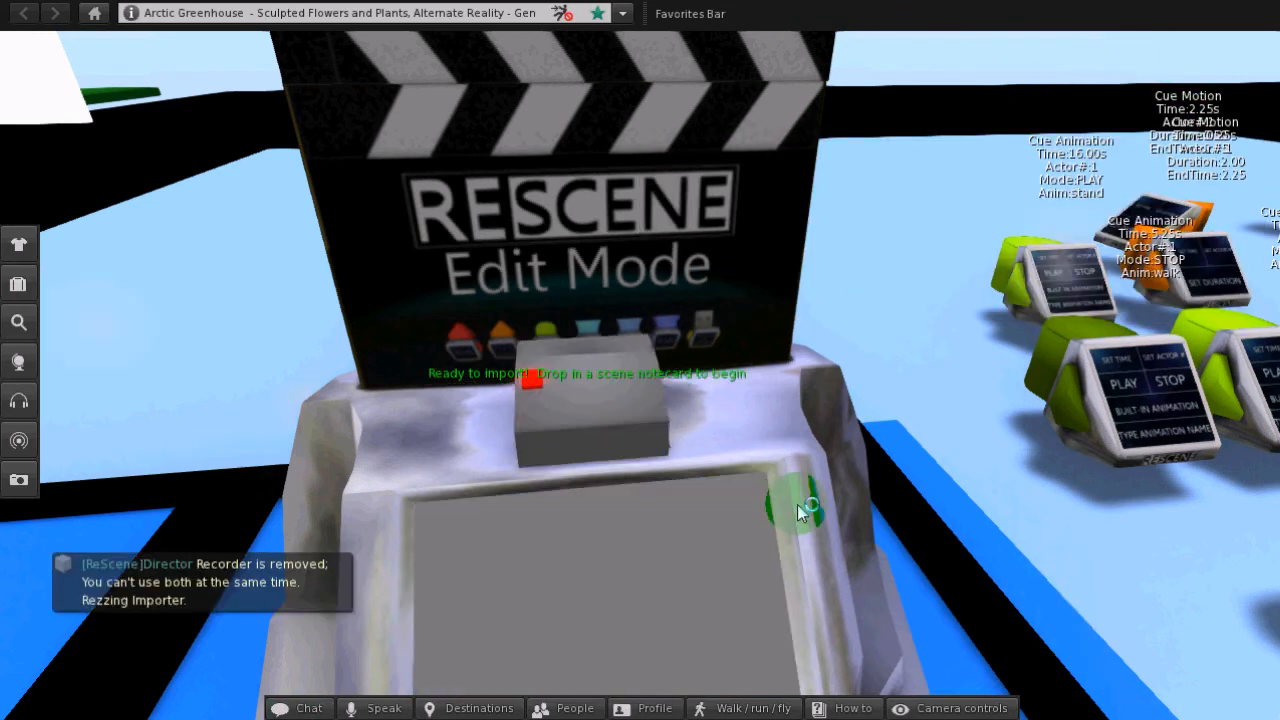
drag(643, 385, 642, 376)
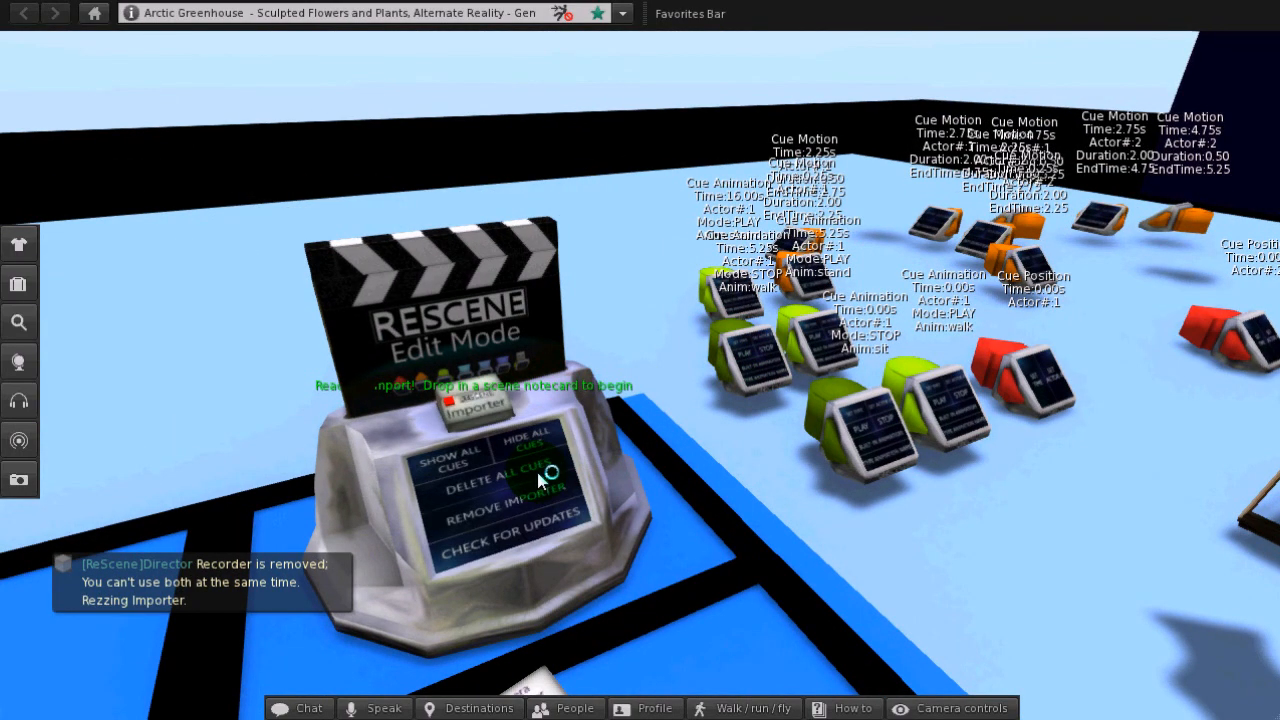
click(539, 492)
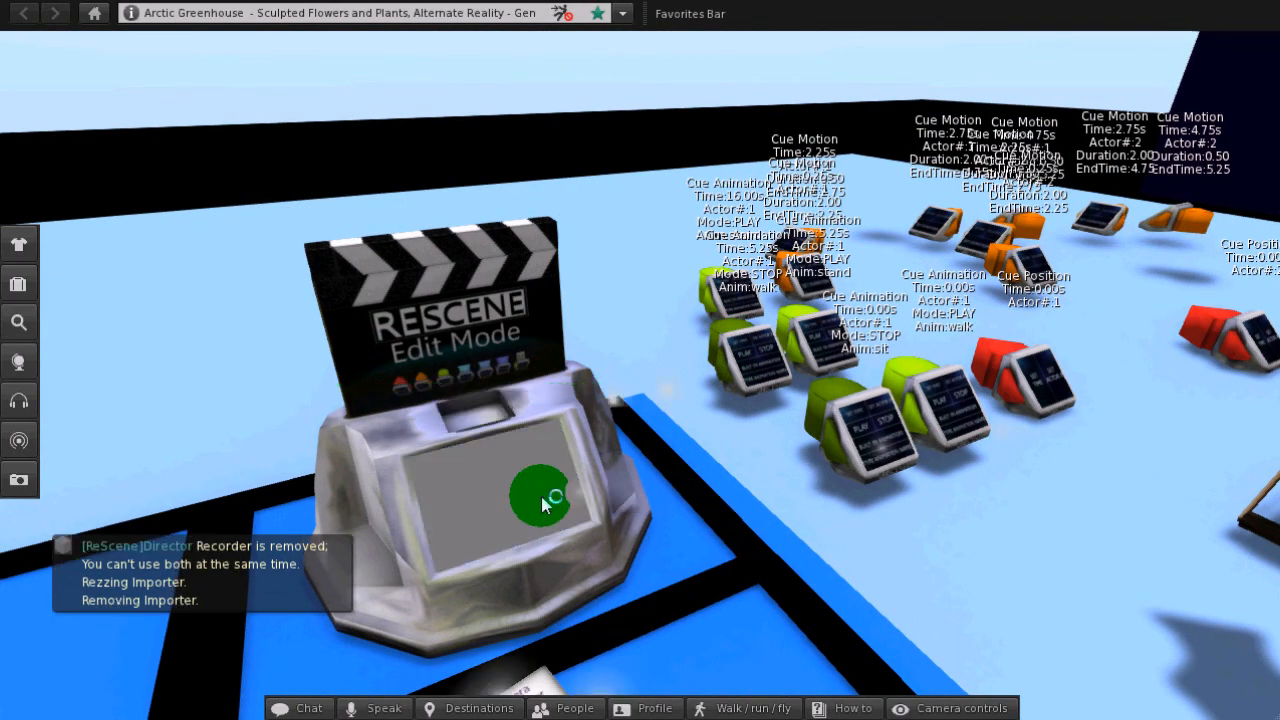
Delete all cues of the scene from the director console, confirming with DELETE in local chat
scroll(642, 376, up, 3)
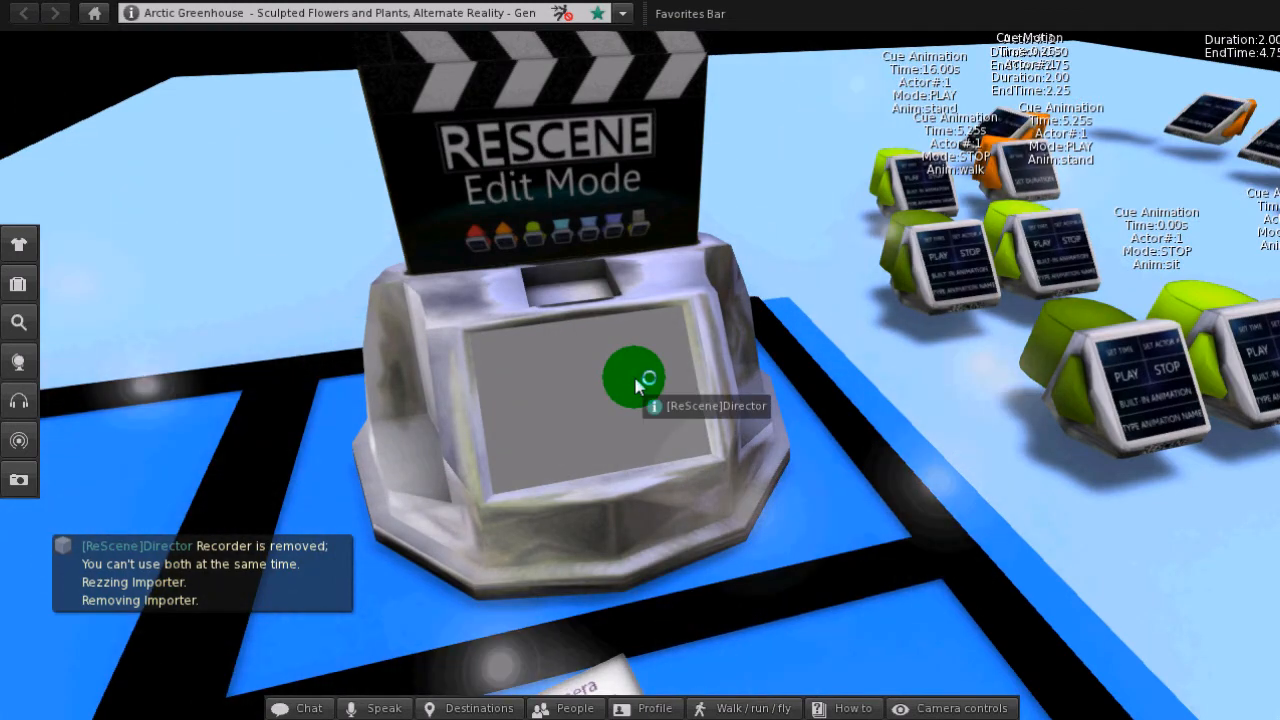
scroll(630, 378, up, 3)
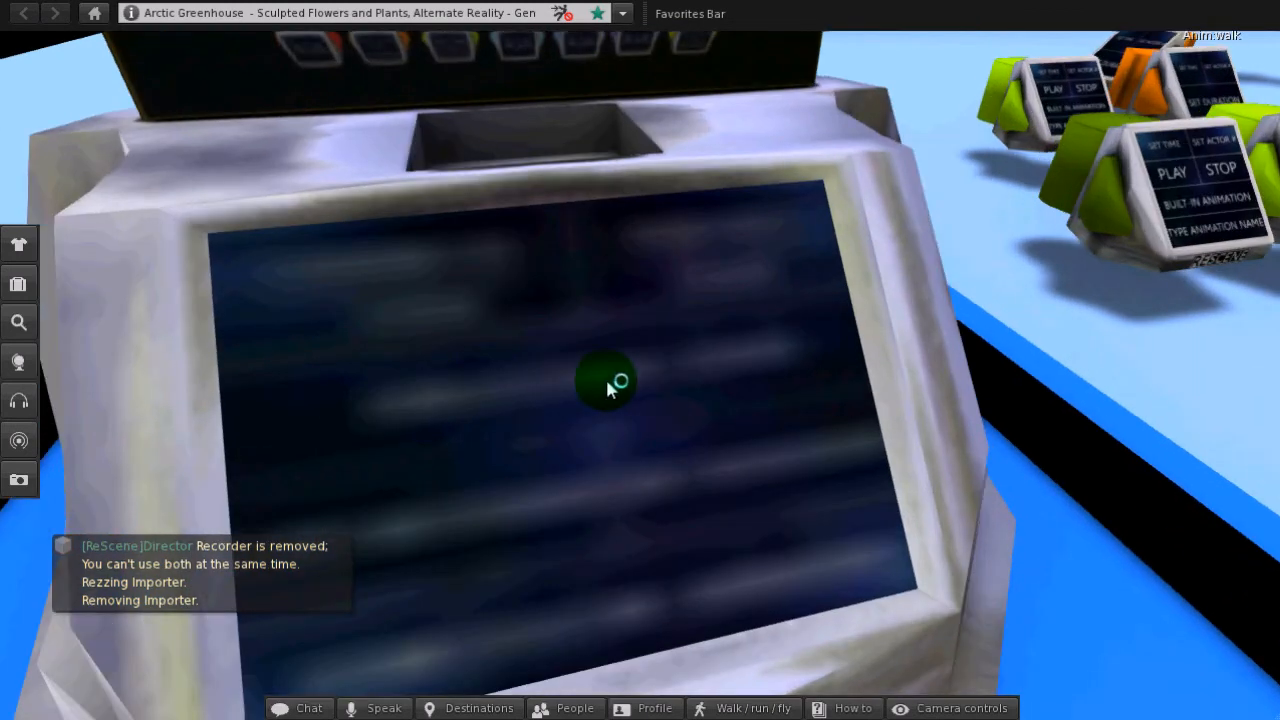
click(672, 368)
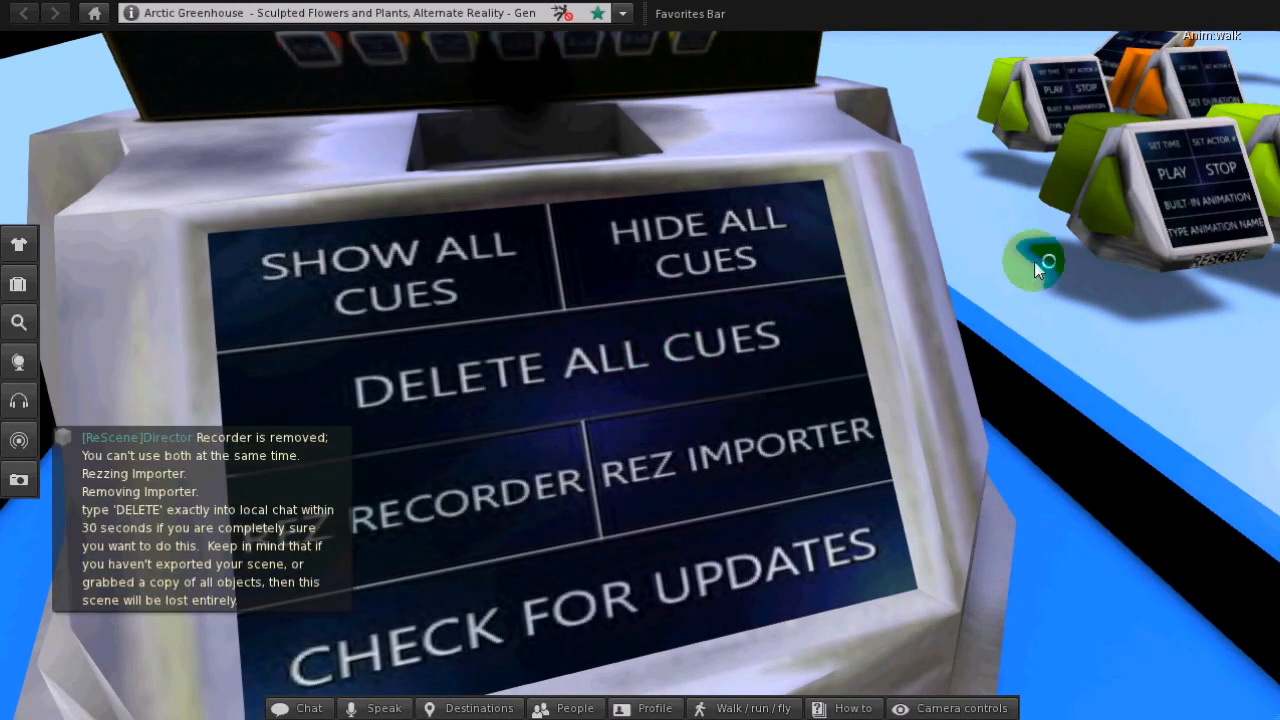
scroll(660, 372, down, 5)
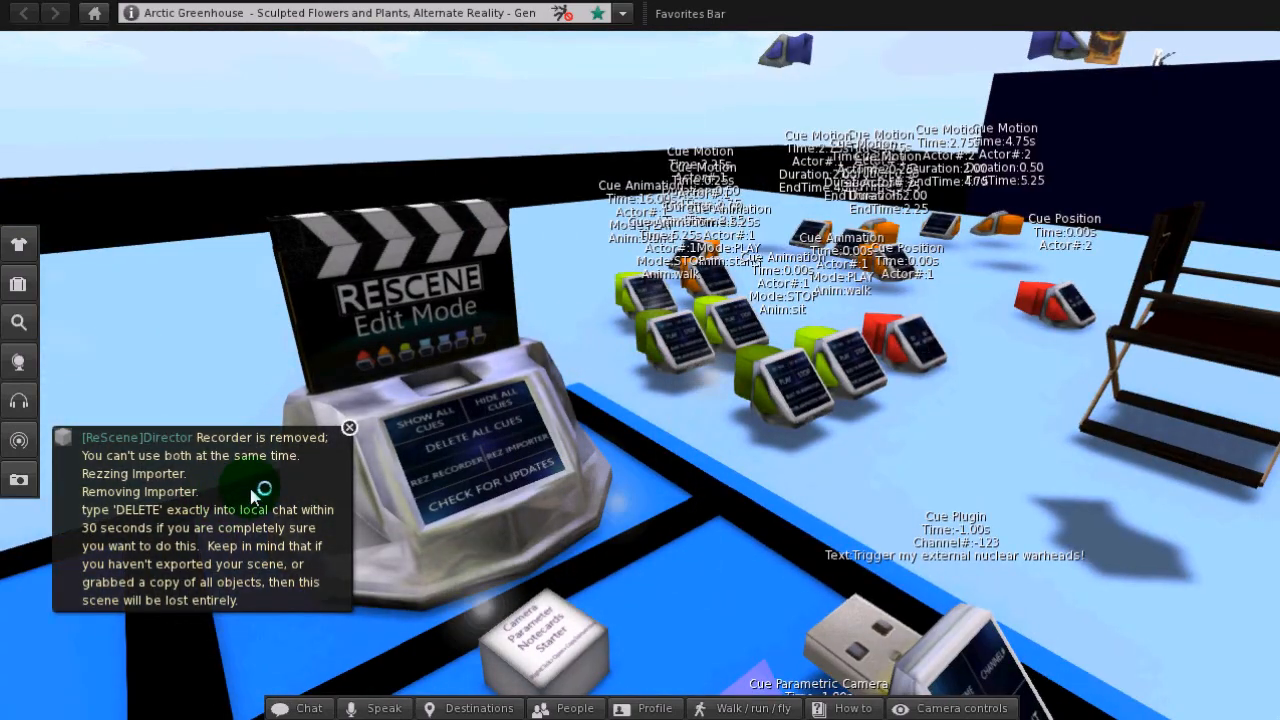
key(Escape)
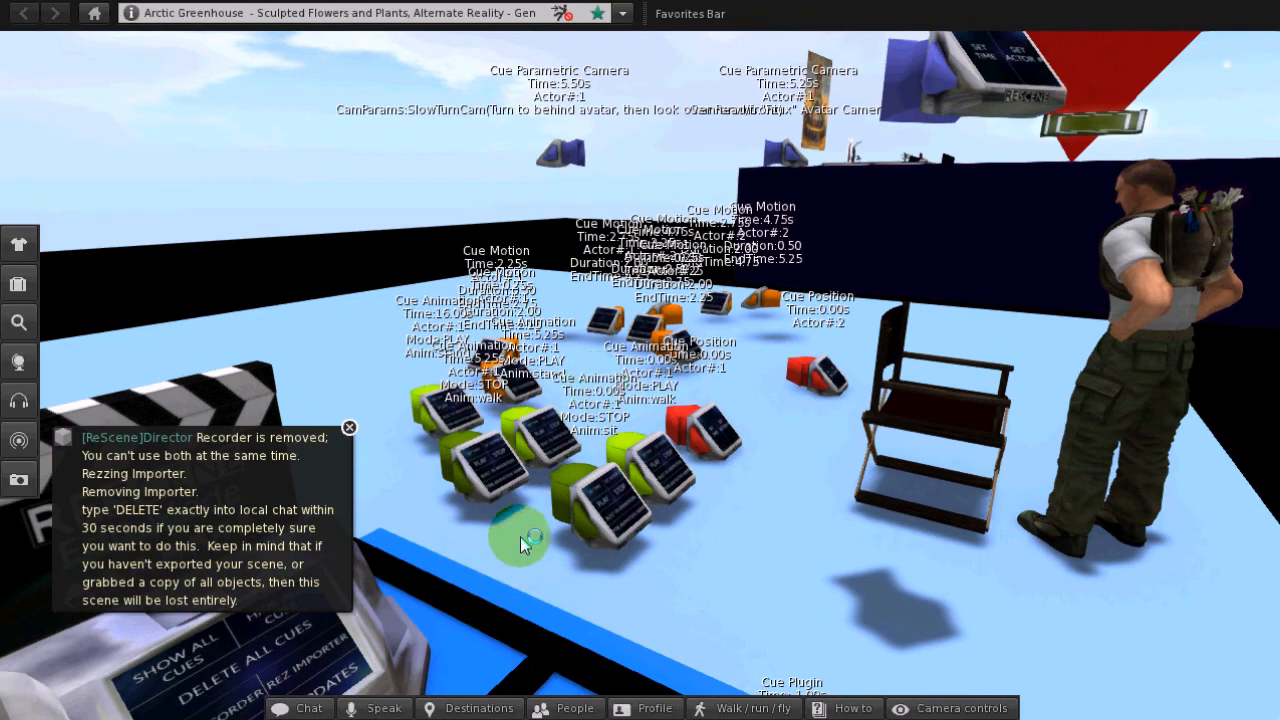
drag(520, 537, 648, 426)
drag(615, 473, 560, 375)
drag(676, 258, 650, 355)
drag(682, 204, 640, 375)
drag(521, 609, 627, 368)
drag(668, 452, 642, 376)
key(Return)
text(DELETE)
key(Return)
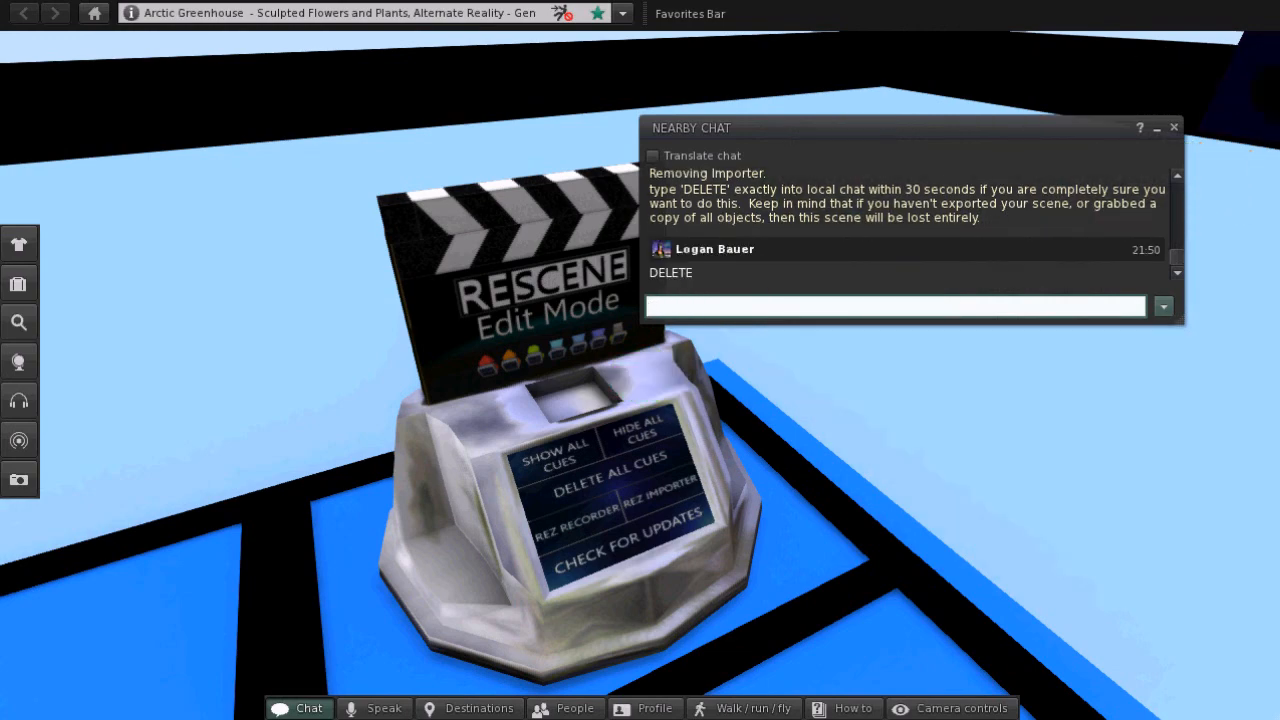
Edit the ReScene Director object and add the Scene notecard from the inventory to its contents
click(1176, 128)
drag(891, 291, 640, 376)
drag(571, 423, 627, 367)
right_click(485, 302)
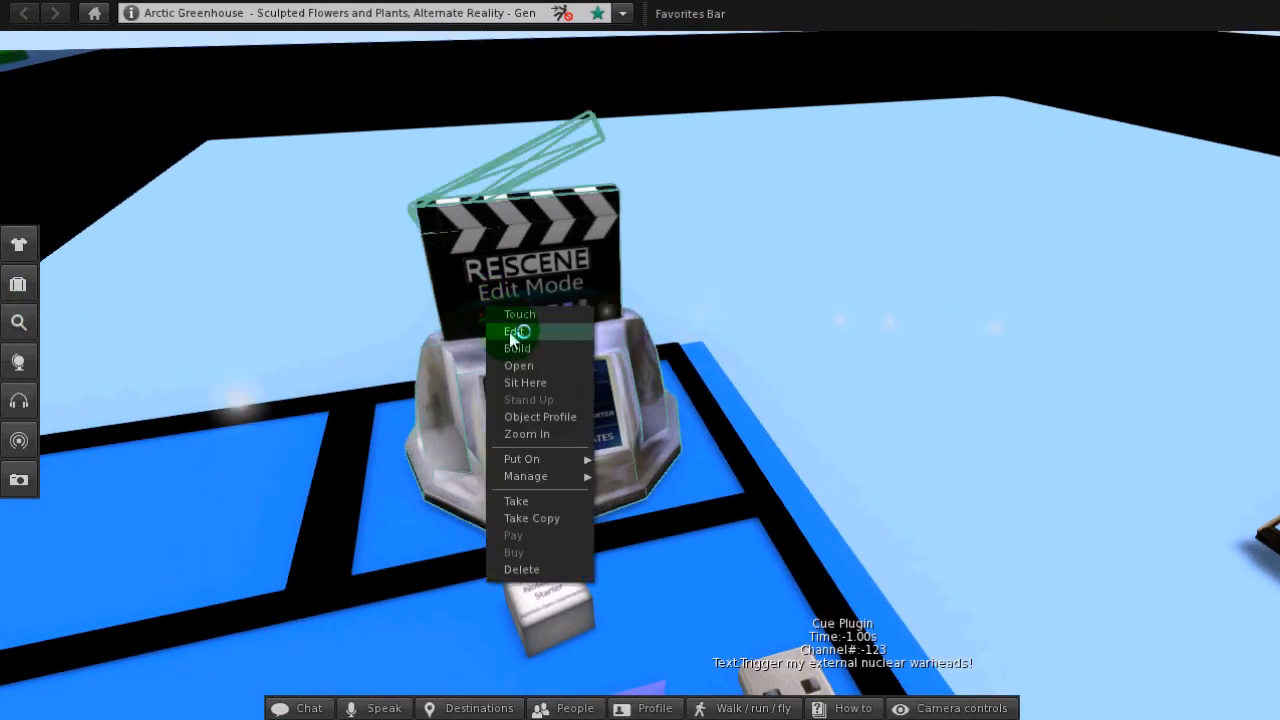
click(19, 288)
click(19, 290)
drag(597, 218, 971, 320)
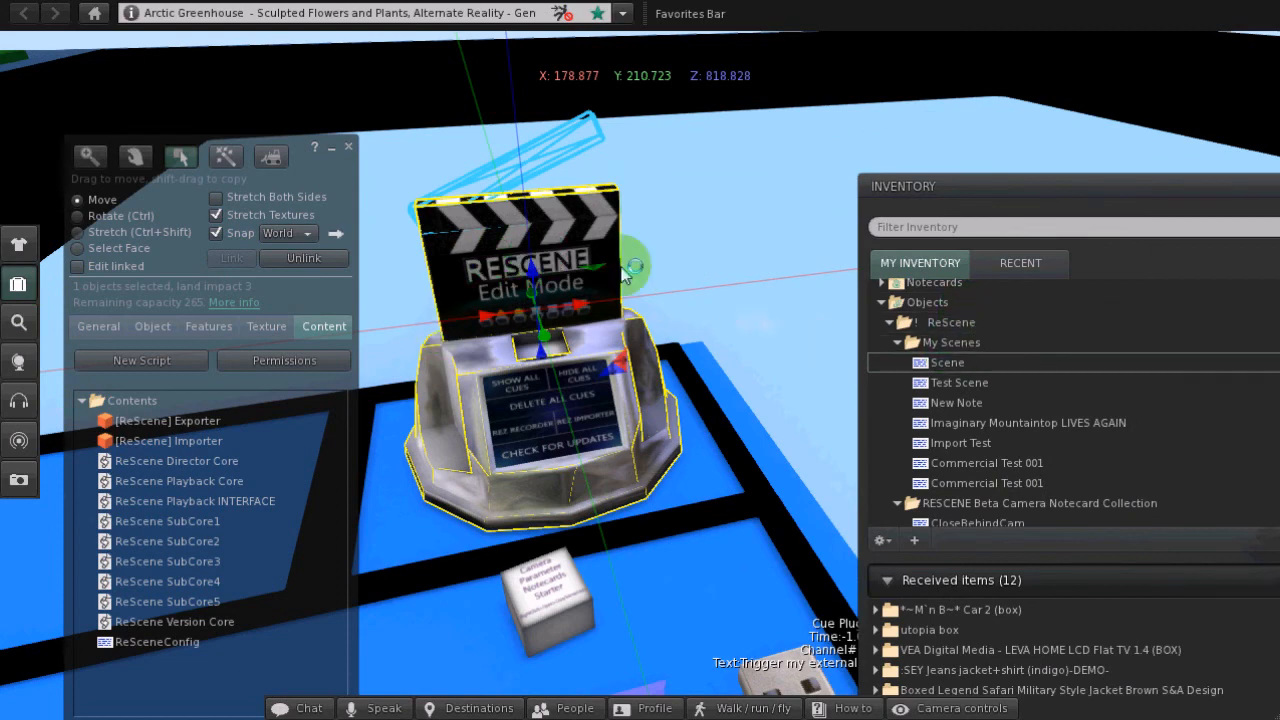
drag(940, 366, 200, 429)
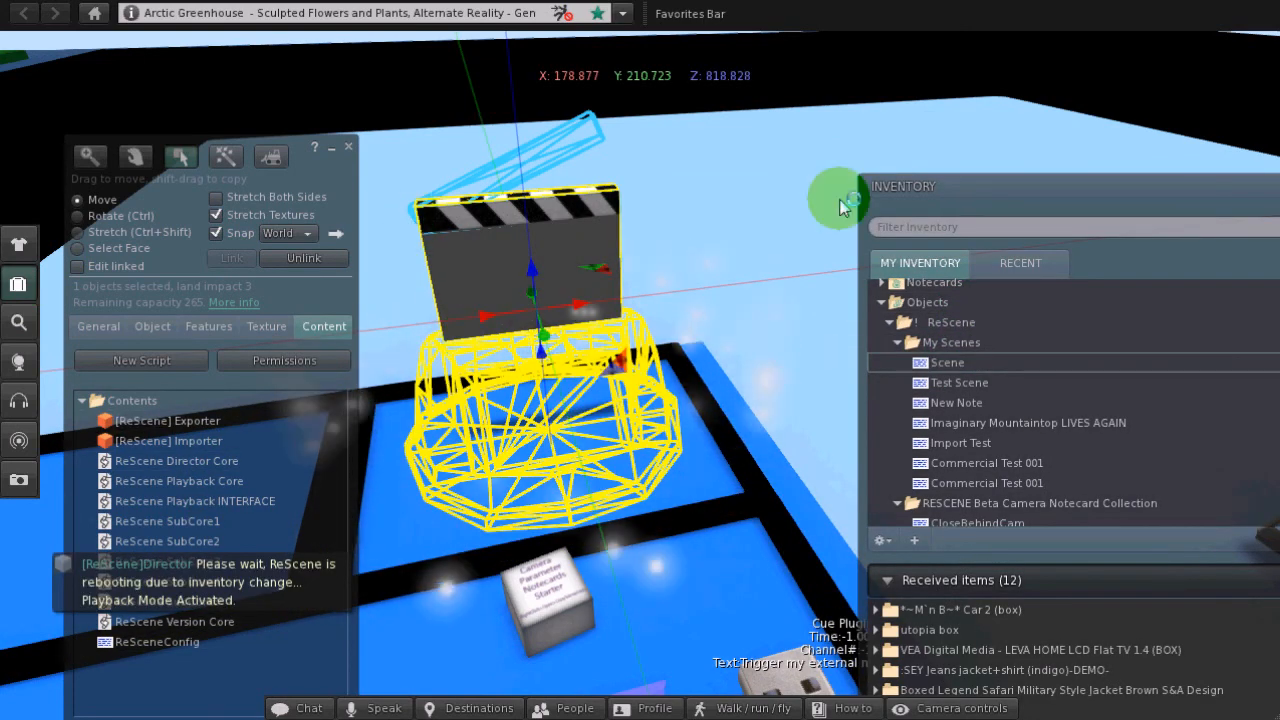
drag(1188, 200, 1085, 188)
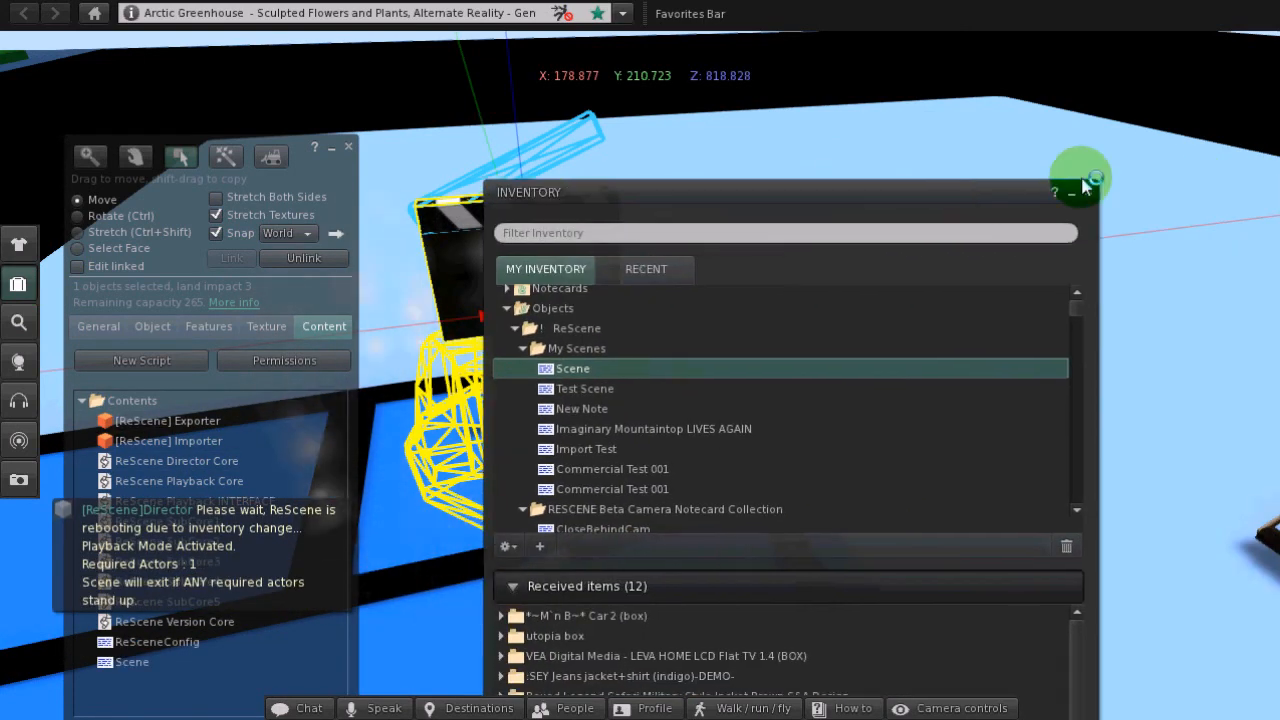
click(1100, 192)
click(347, 146)
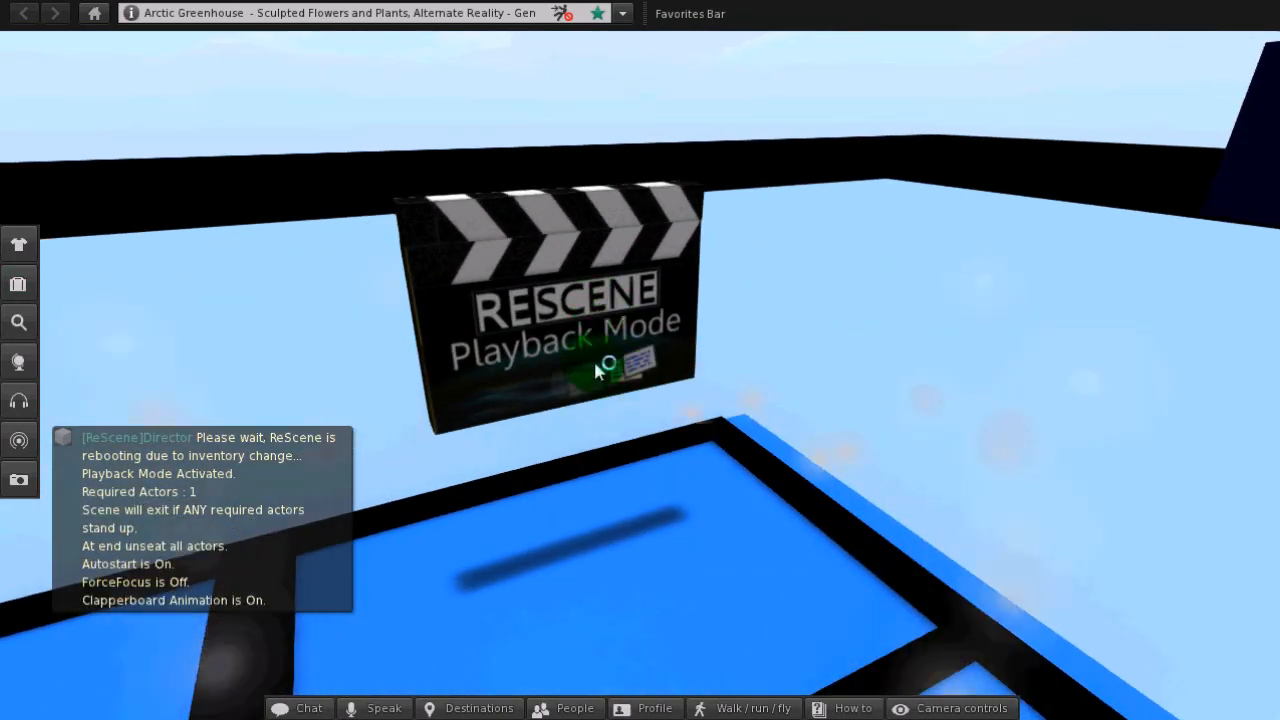
Rotate the playback mode clapperboard about its vertical axis to face another direction and finish editing it
scroll(648, 380, down, 6)
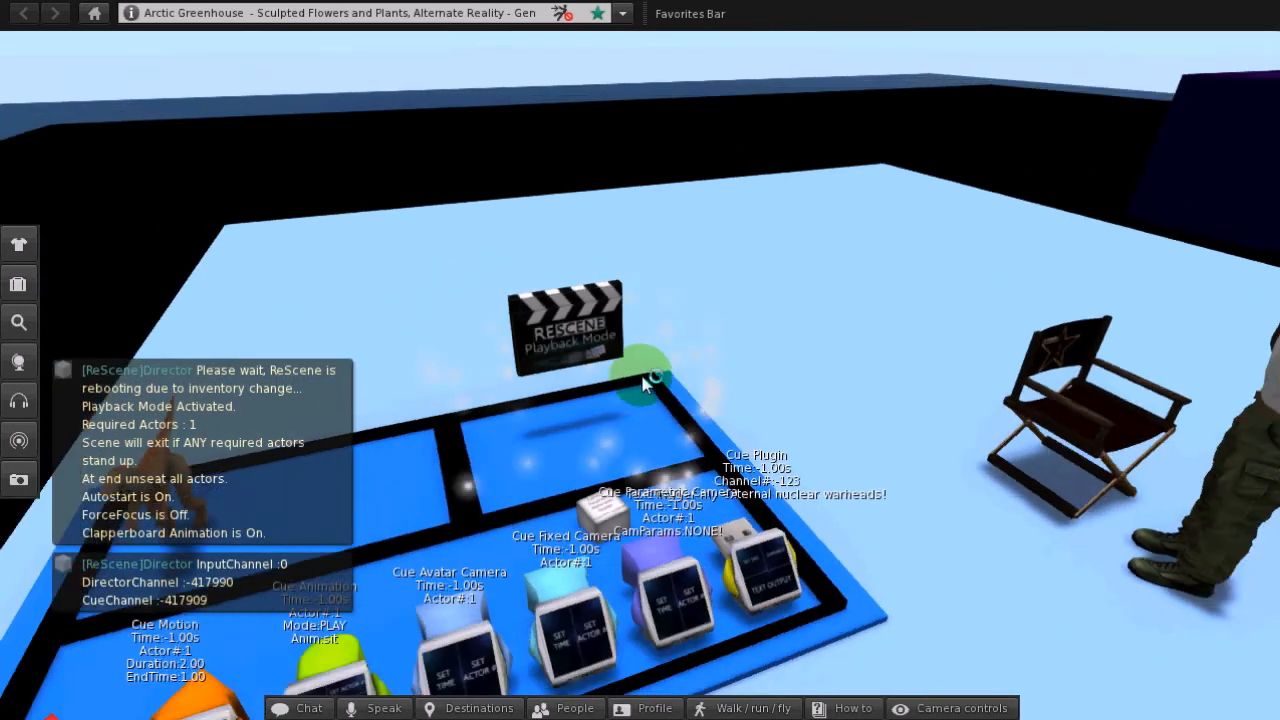
scroll(645, 383, down, 2)
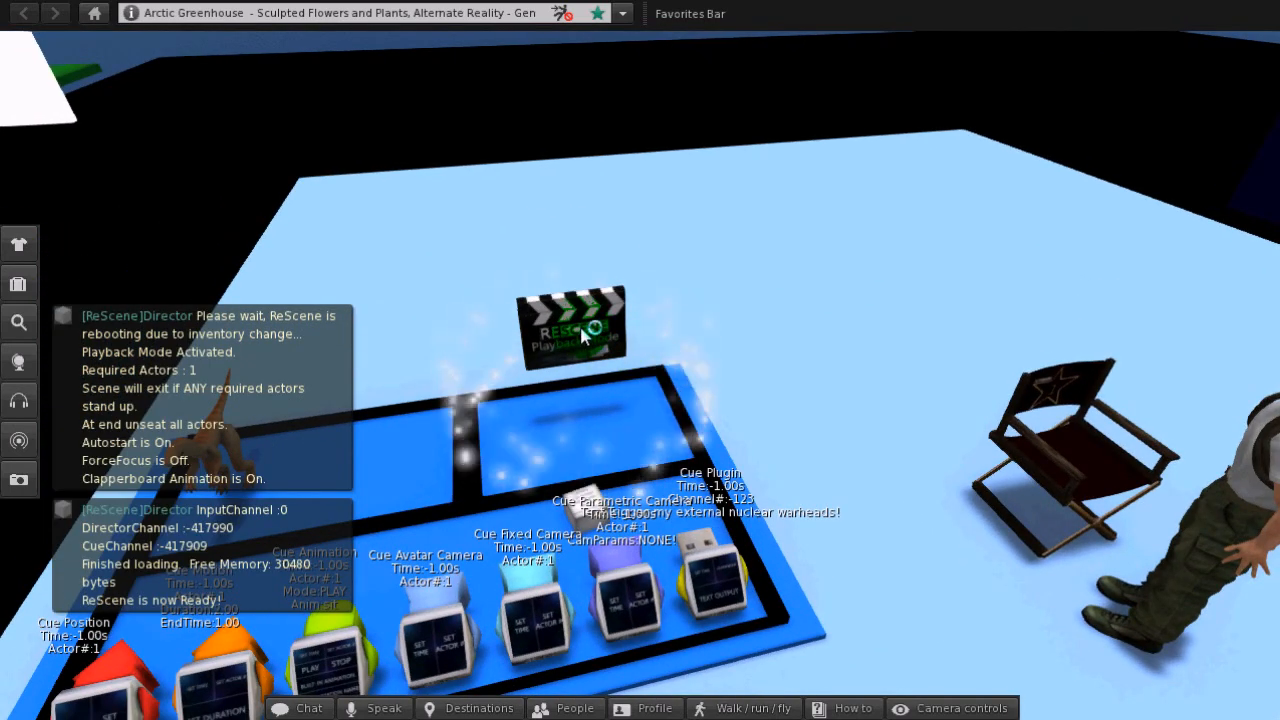
scroll(640, 371, up, 2)
right_click(640, 371)
click(625, 398)
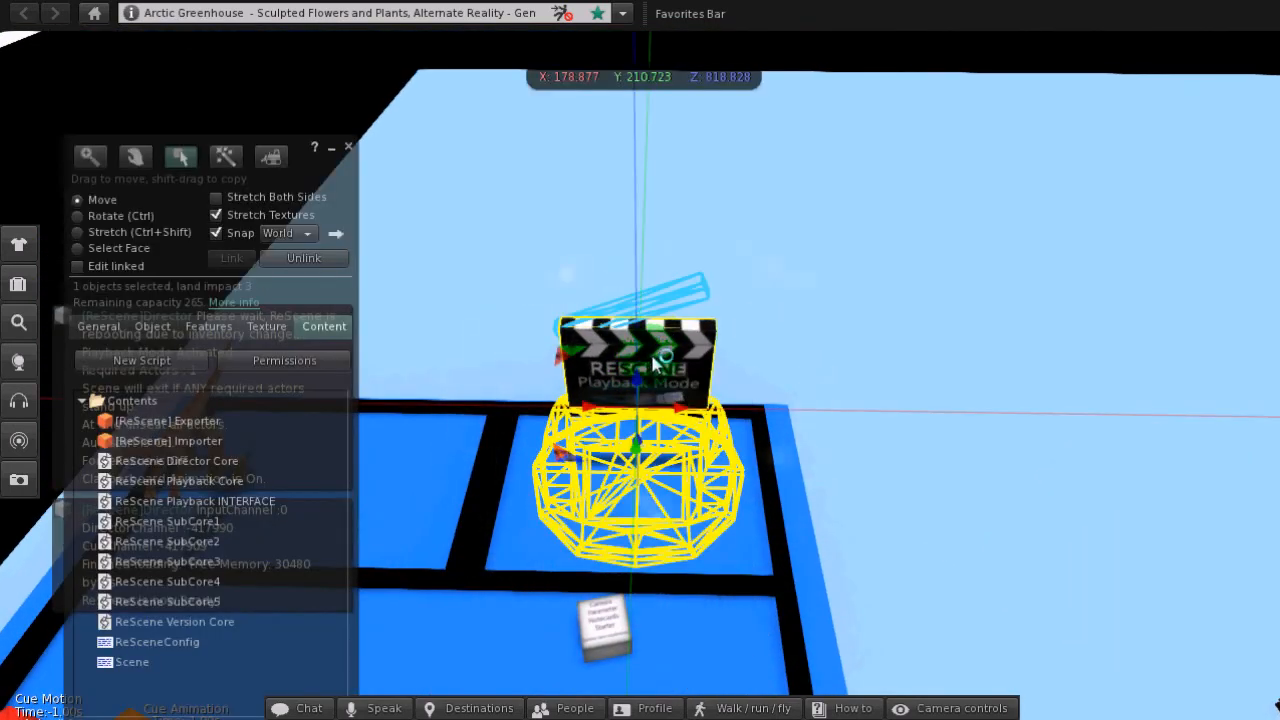
drag(667, 378, 642, 374)
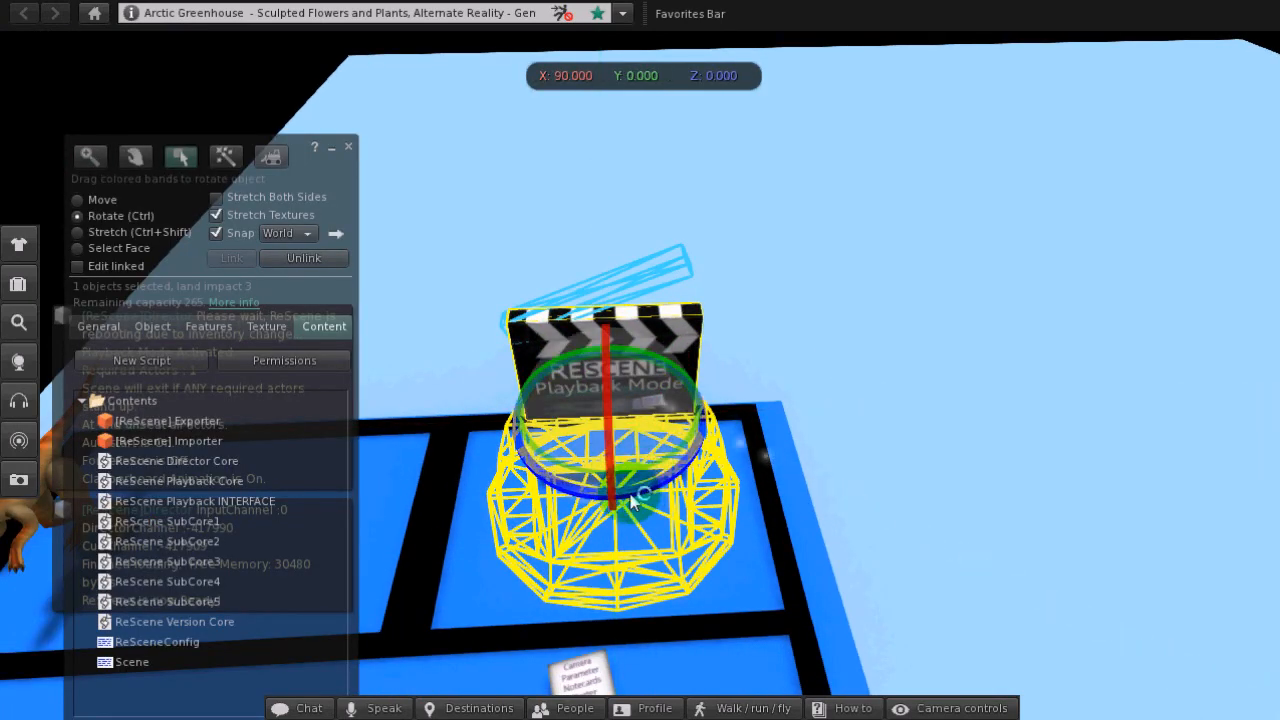
drag(627, 488, 868, 414)
click(350, 148)
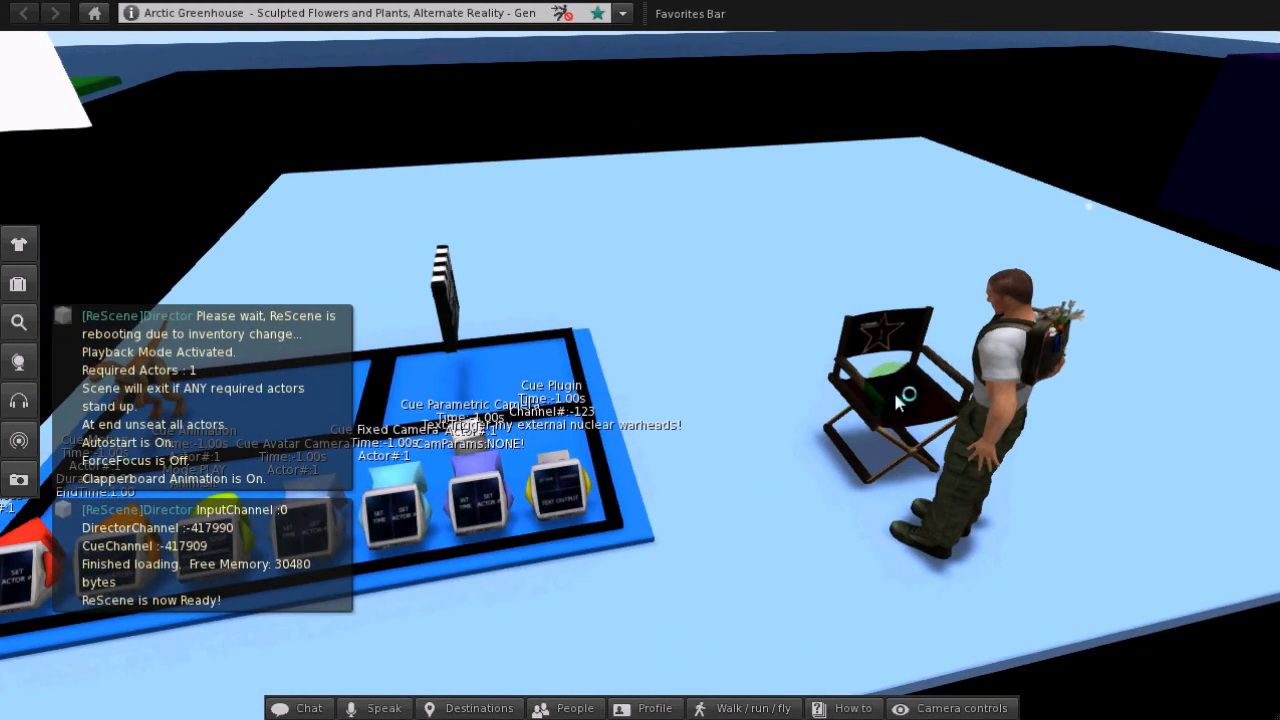
Seat the avatar on the director's chair to play the scene from the notecard
click(897, 402)
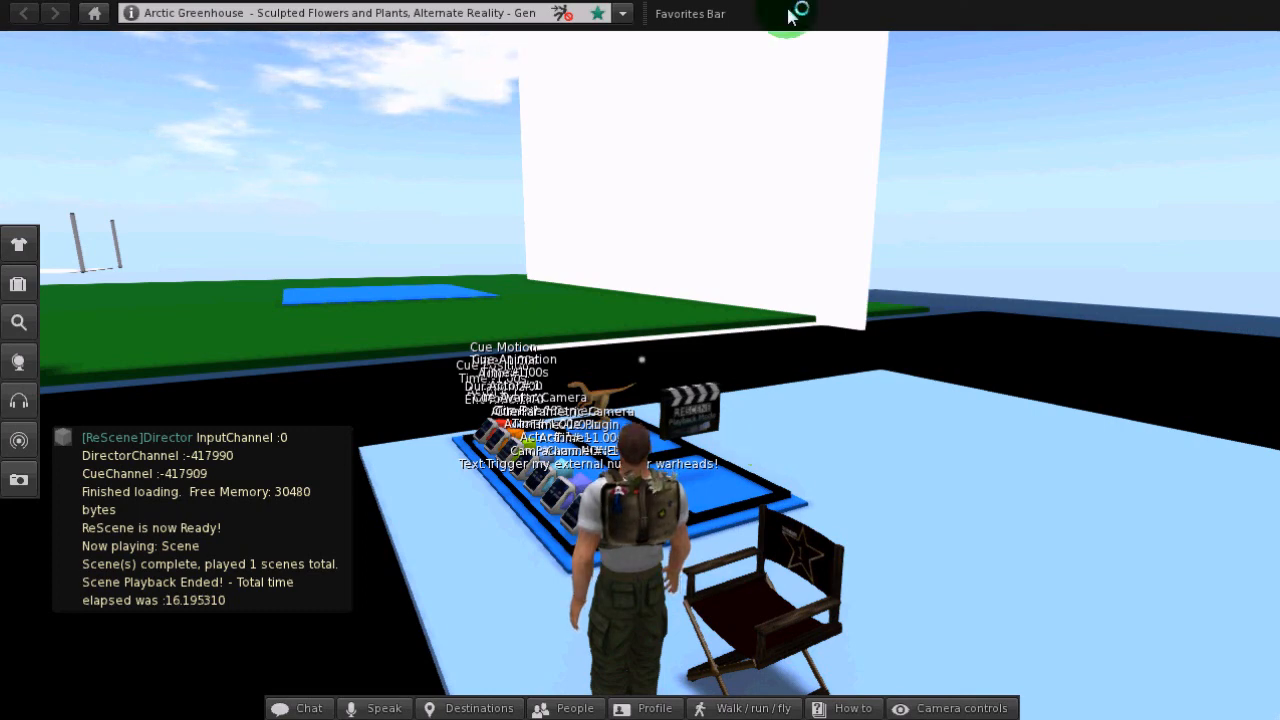
Edit the ReScene Director and delete the Scene notecard from its contents, confirming the deletion
drag(702, 463, 565, 355)
right_click(569, 355)
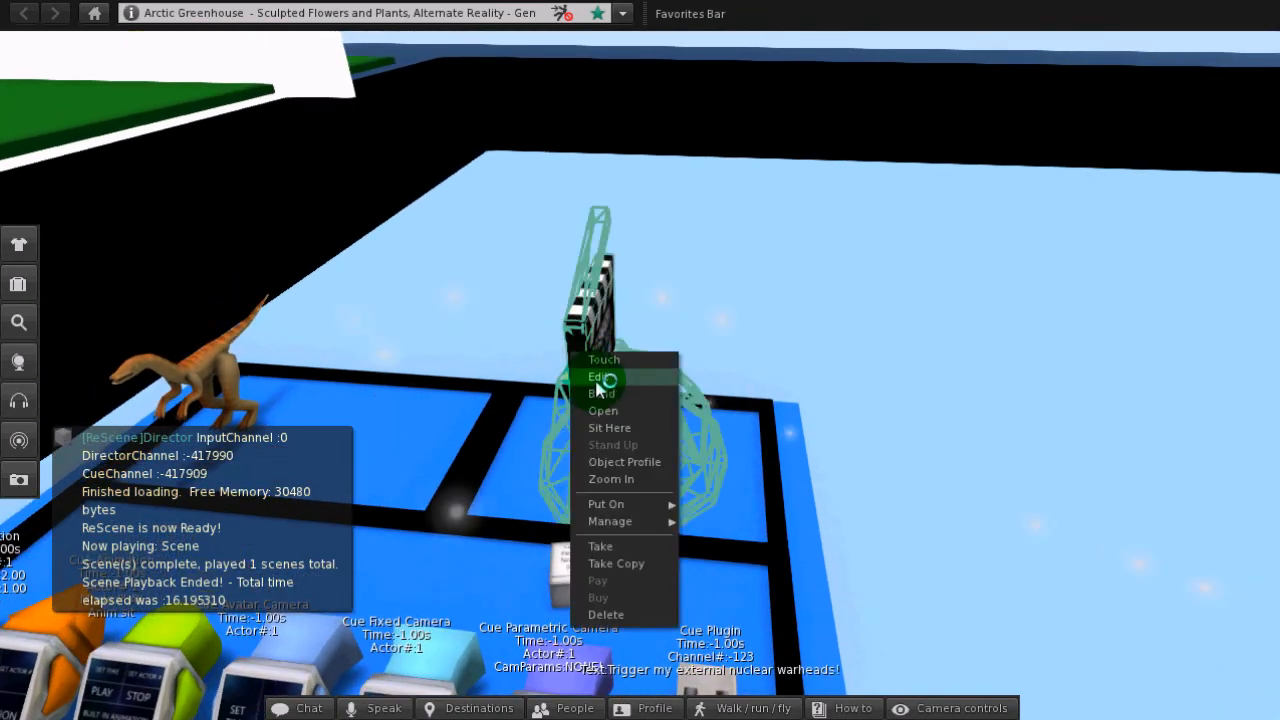
click(597, 381)
drag(598, 411, 545, 411)
drag(433, 350, 430, 339)
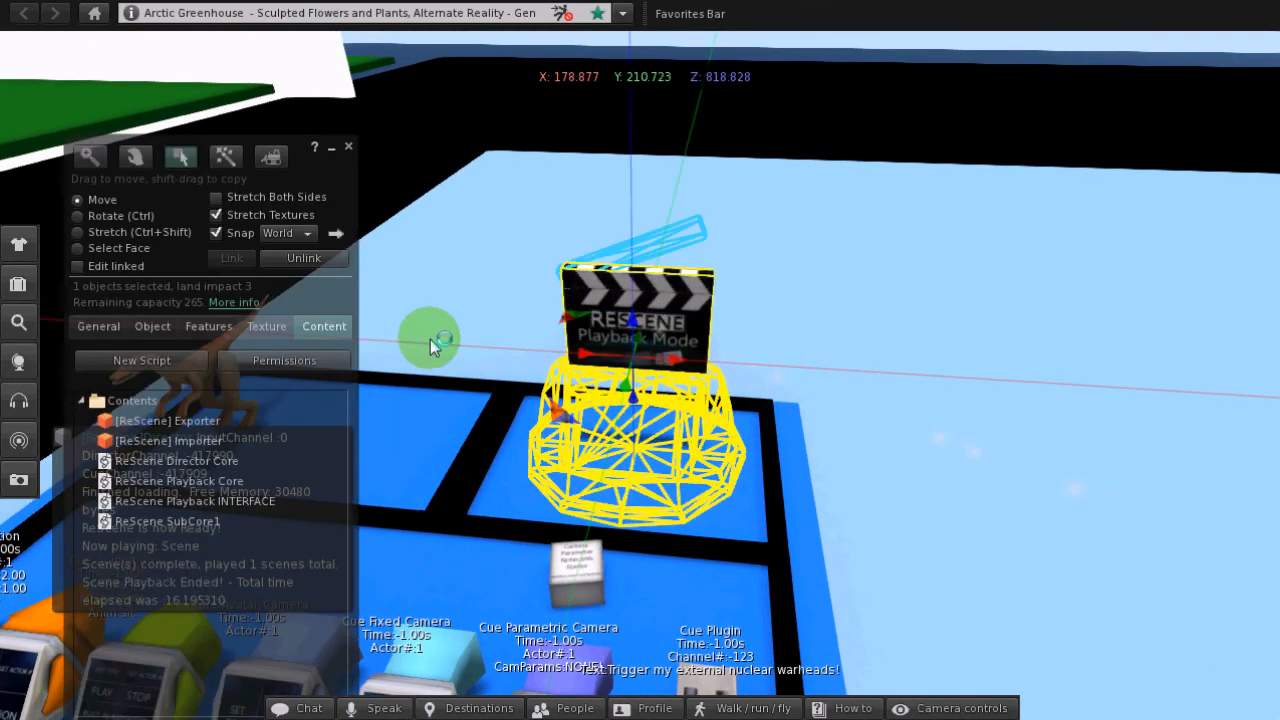
click(305, 328)
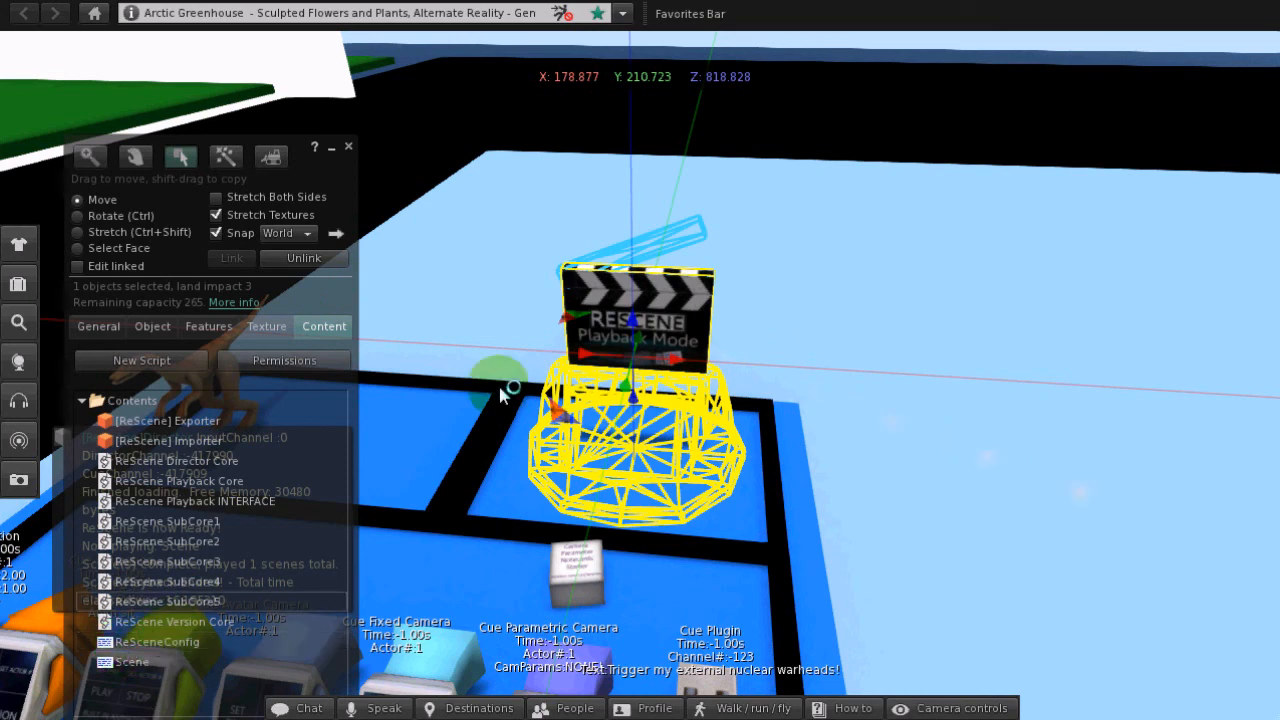
right_click(140, 664)
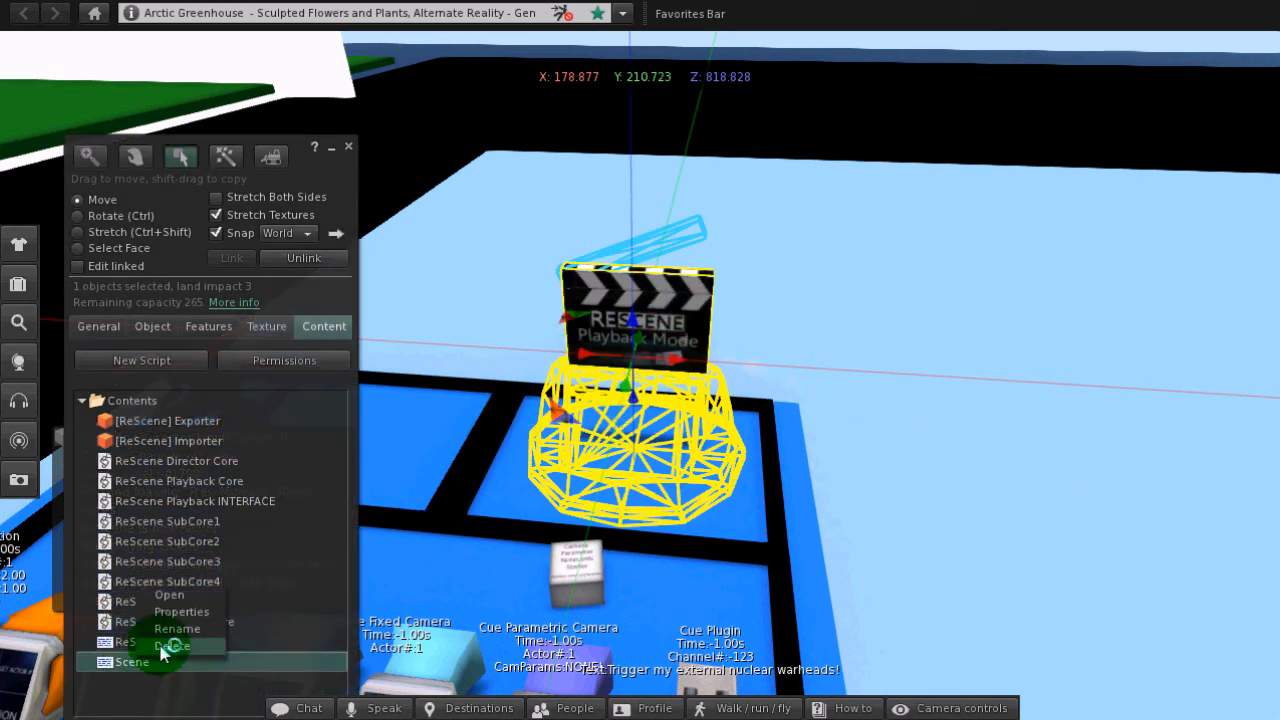
click(170, 646)
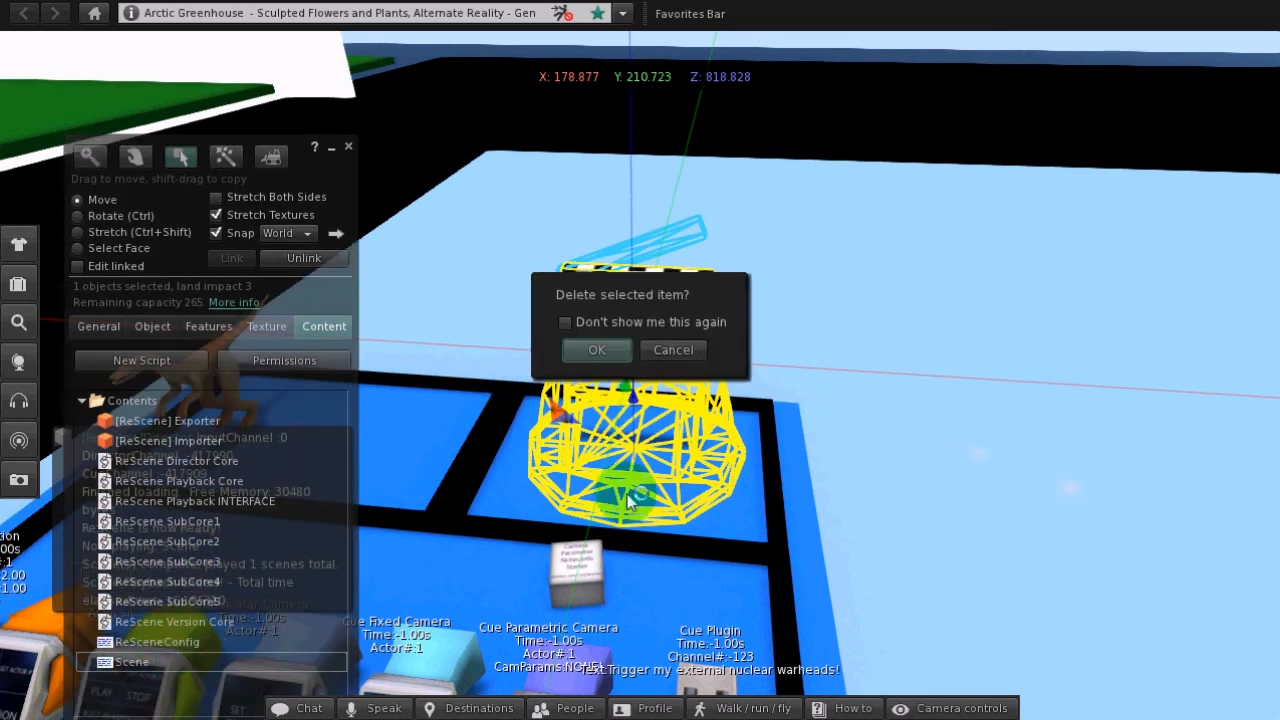
click(598, 350)
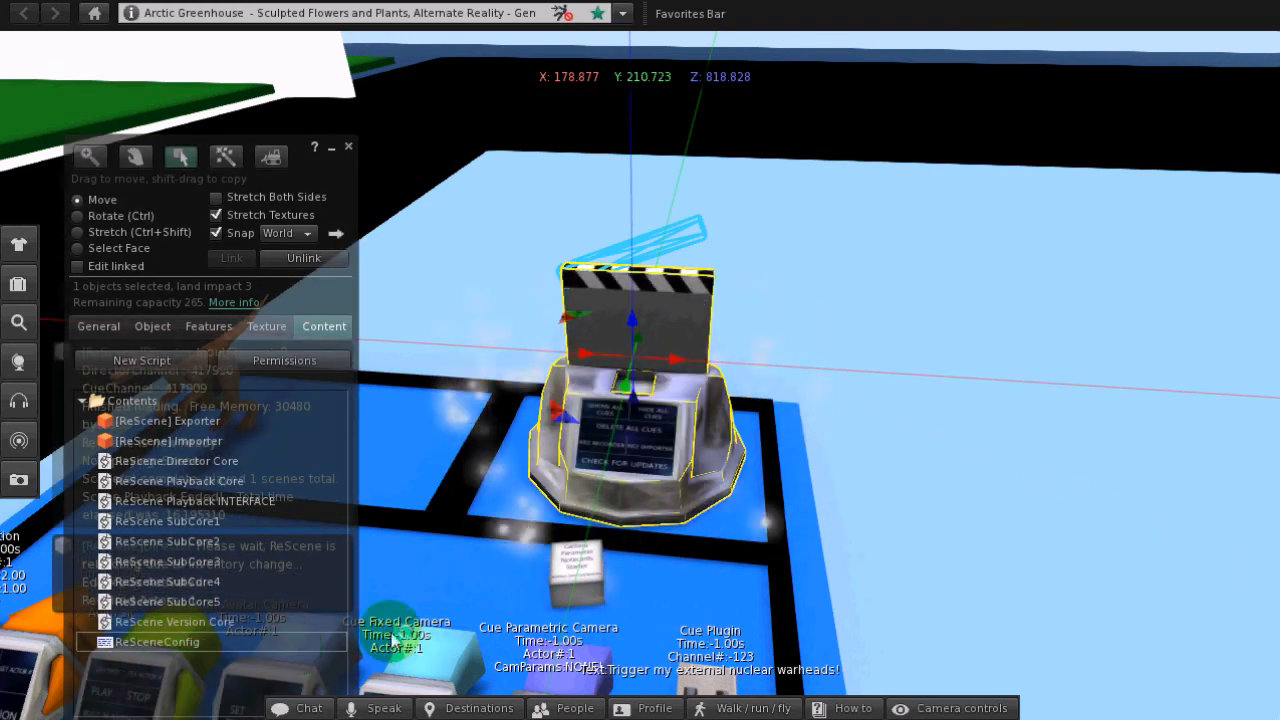
drag(634, 394, 660, 335)
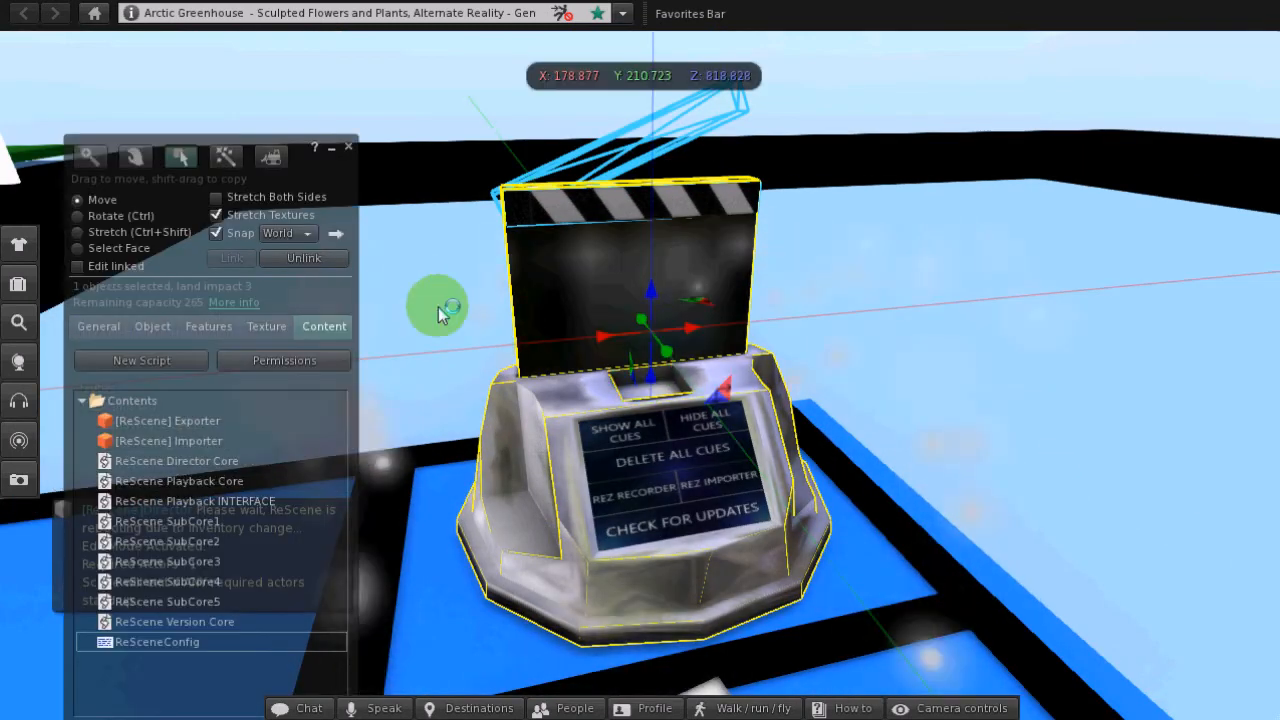
click(349, 148)
Rez the importer on the director console and add the Scene notecard from the My Scenes inventory folder to its contents
click(710, 488)
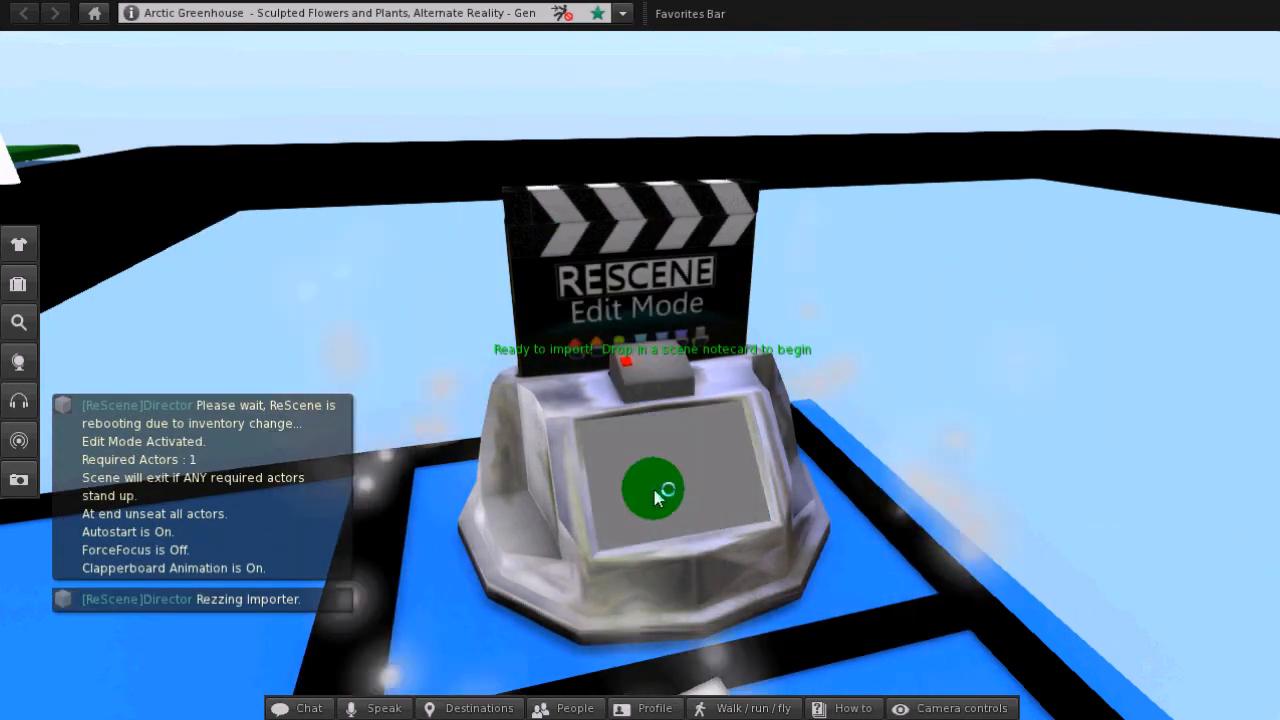
click(18, 284)
drag(688, 210, 1163, 191)
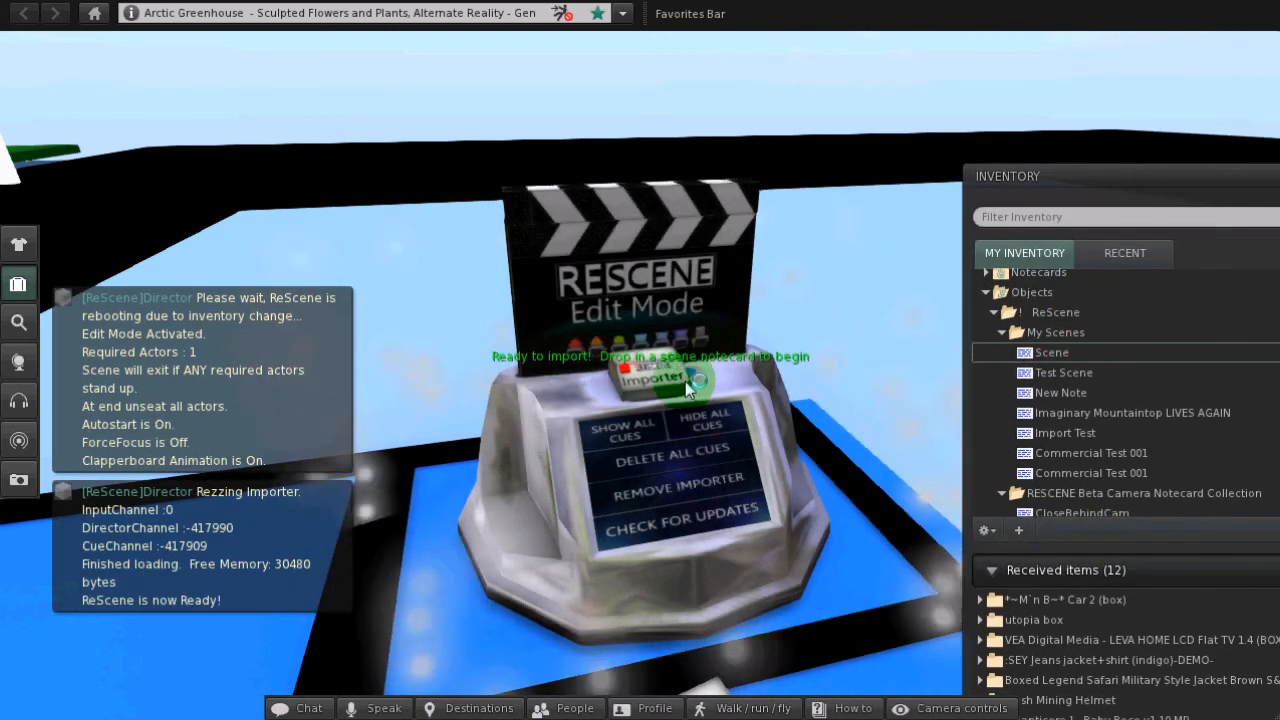
right_click(685, 381)
click(718, 408)
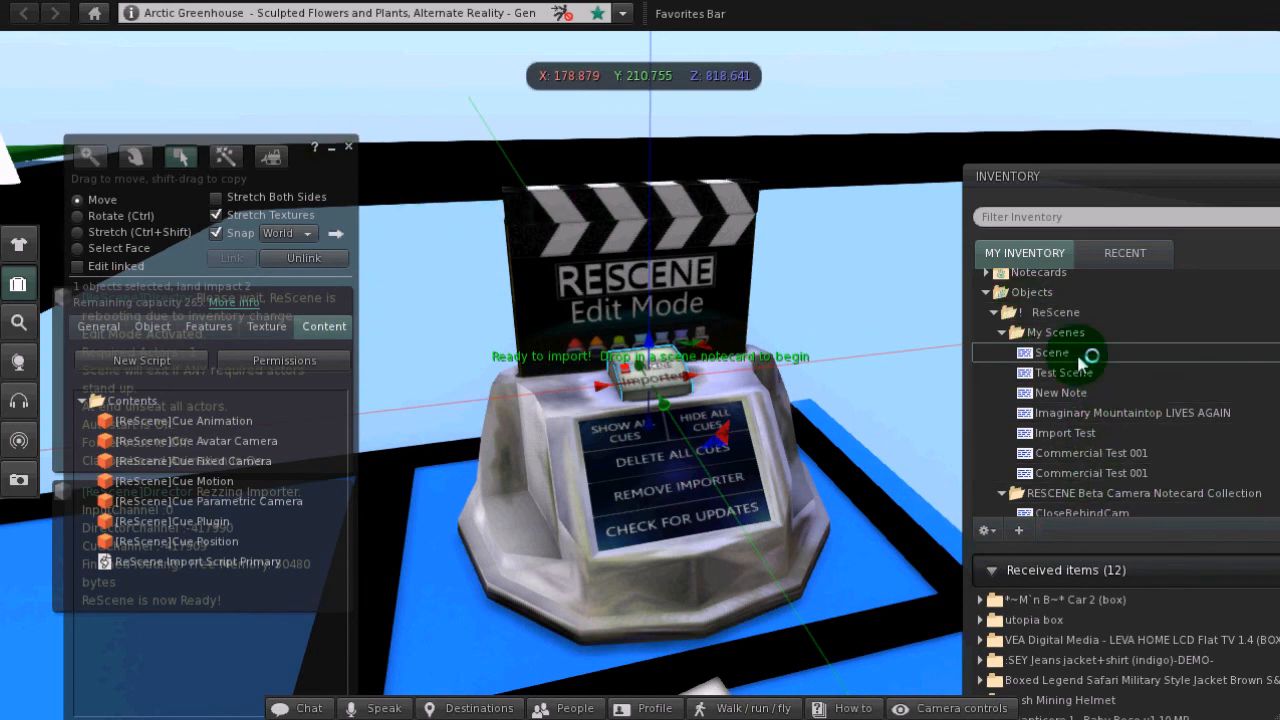
drag(1097, 360, 266, 594)
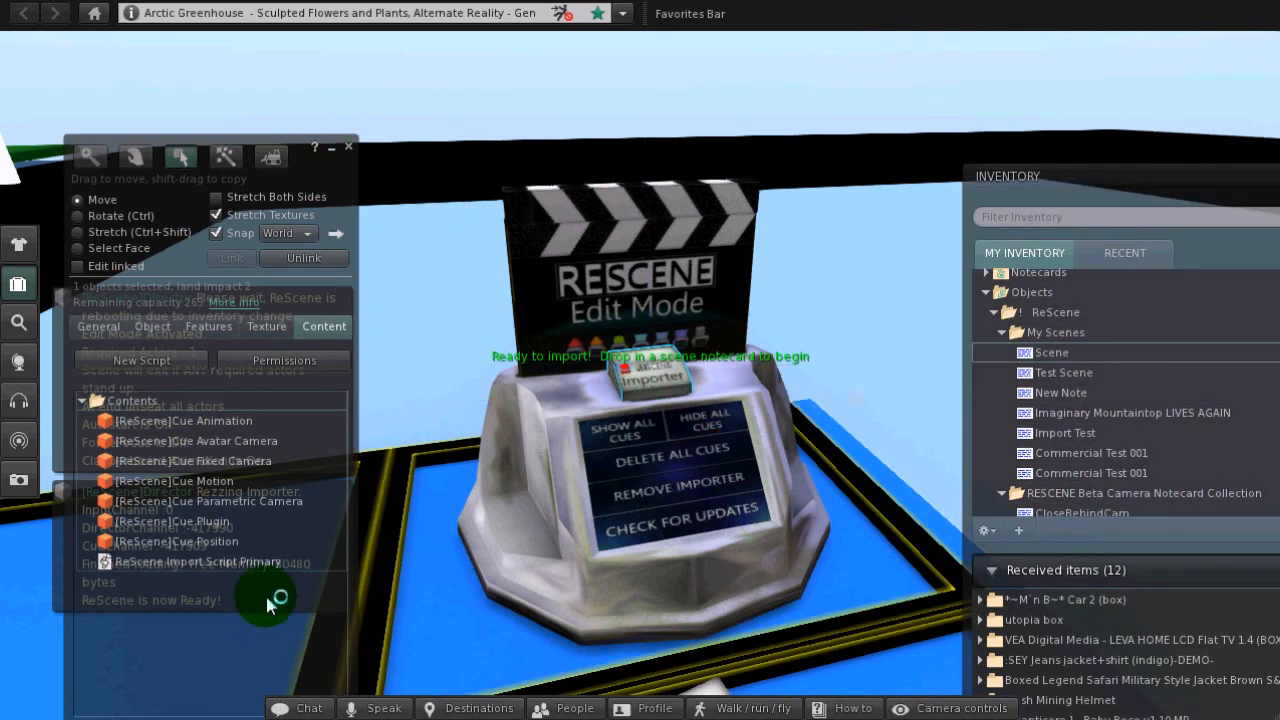
click(349, 147)
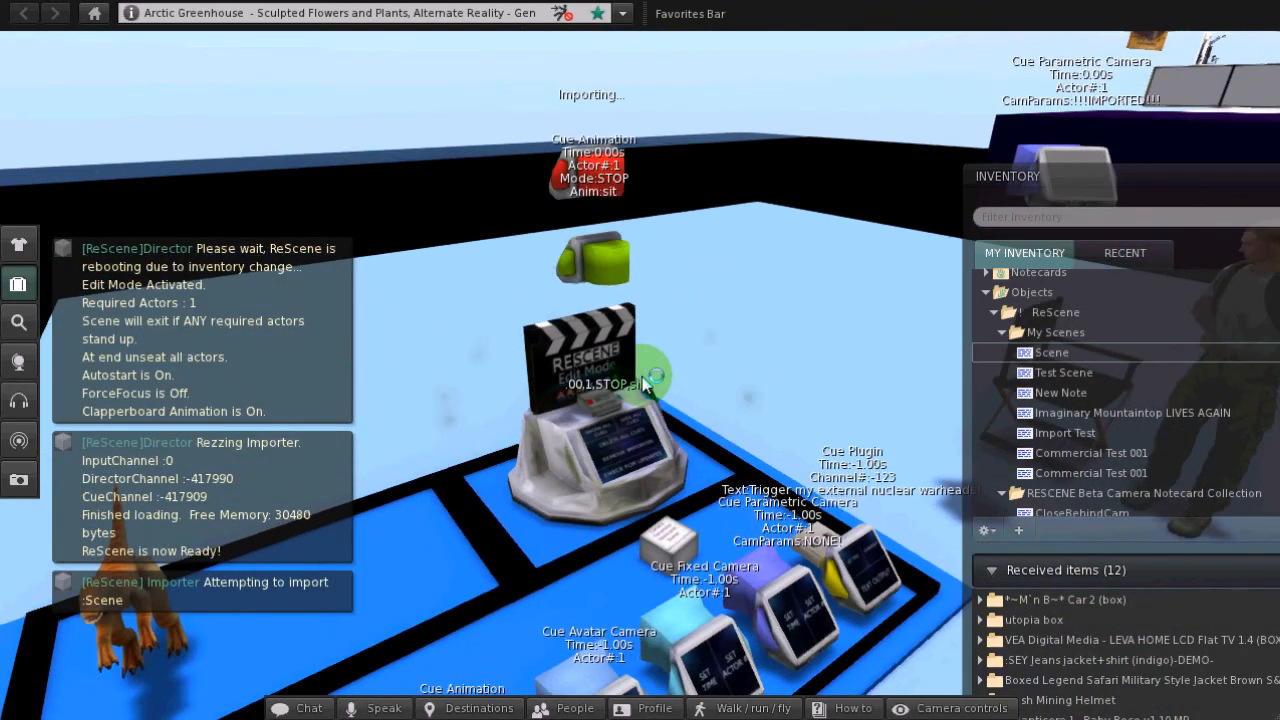
drag(1184, 192, 708, 204)
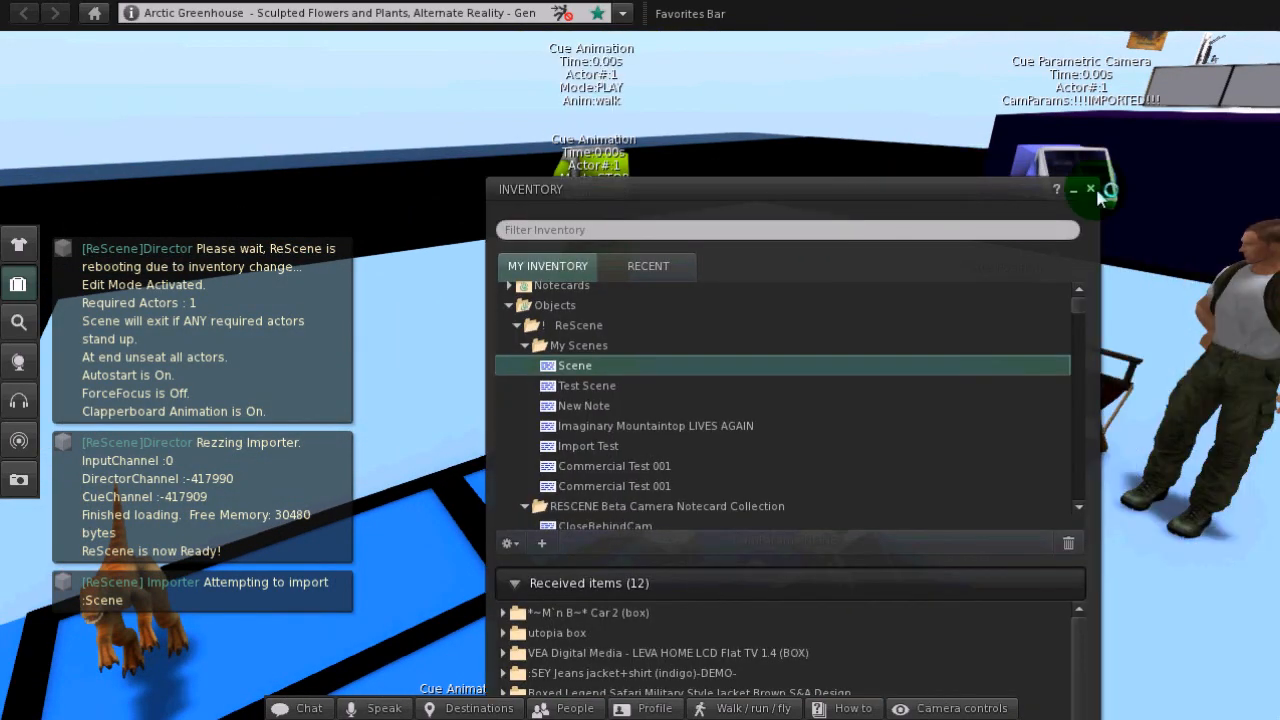
click(1096, 190)
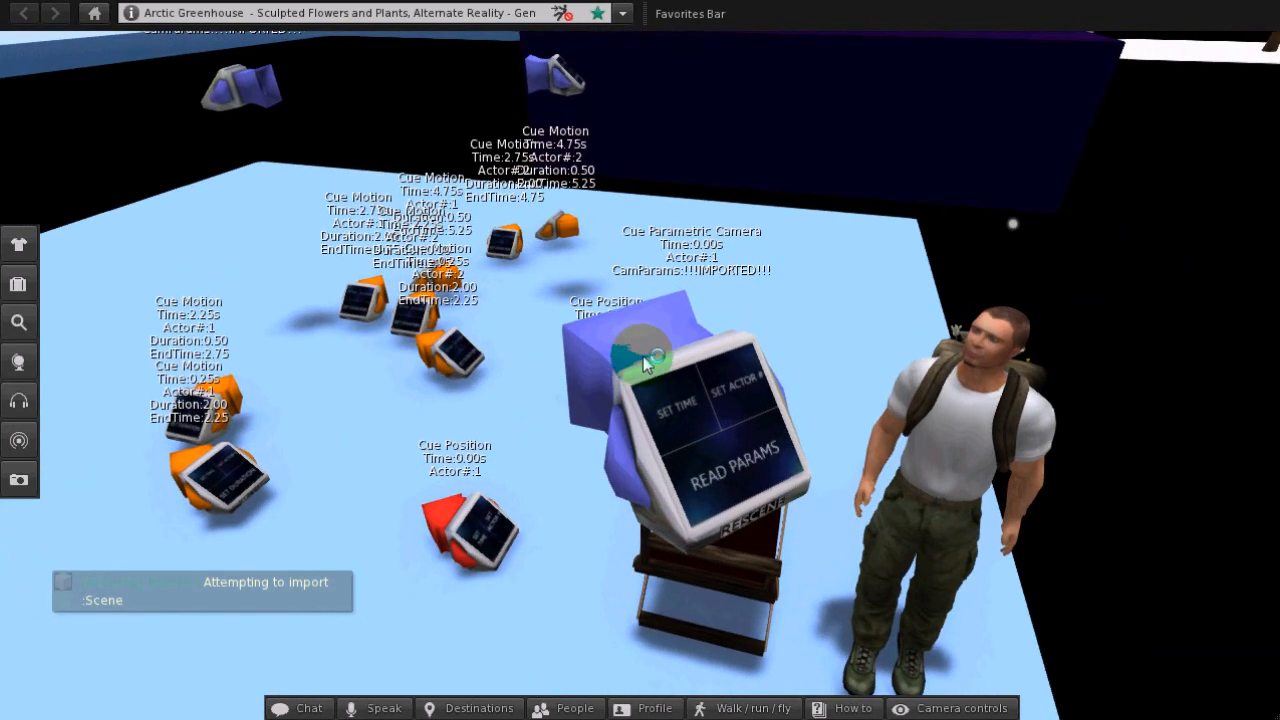
Examine the contents of the imported parametric camera cue above the director's chair
right_click(650, 368)
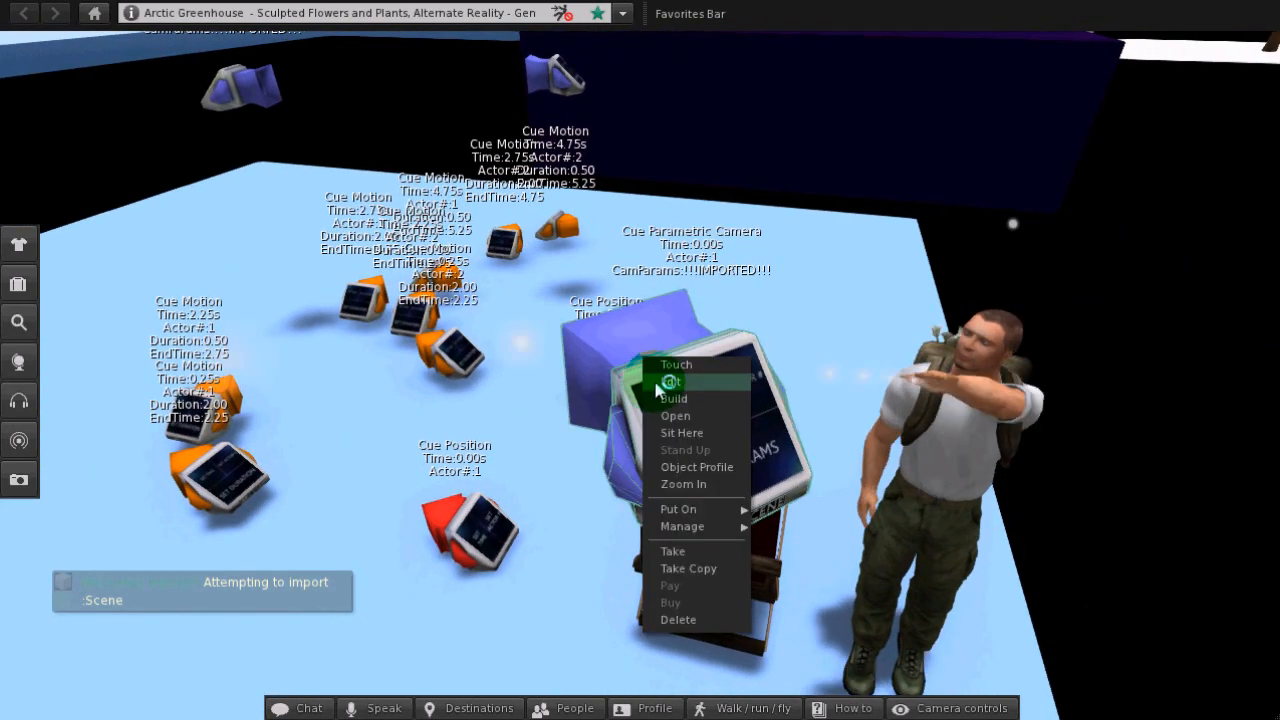
click(668, 382)
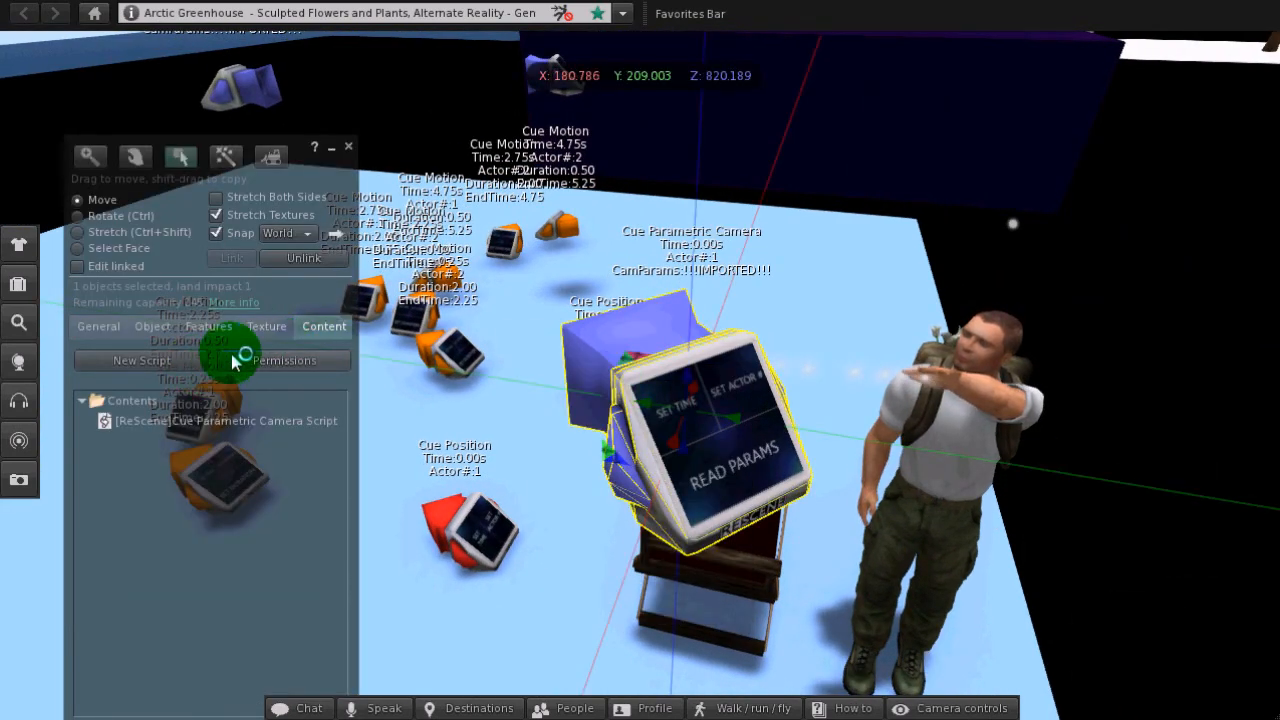
click(348, 149)
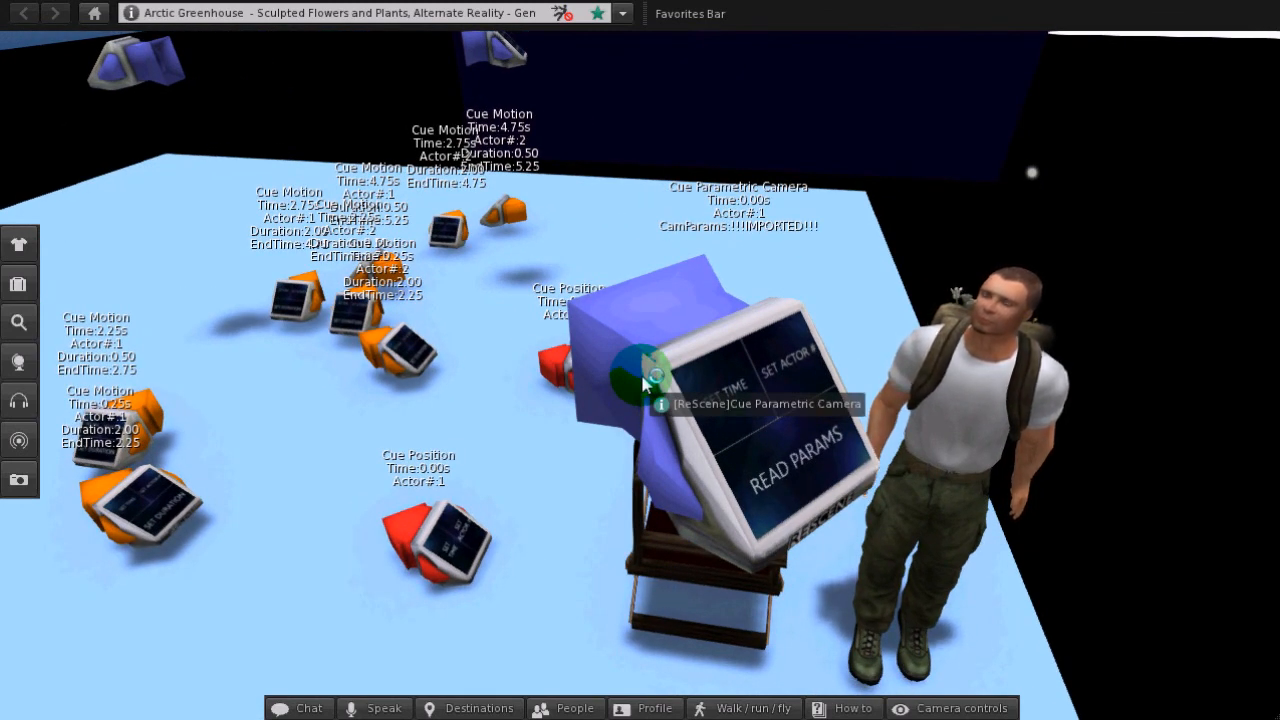
click(775, 234)
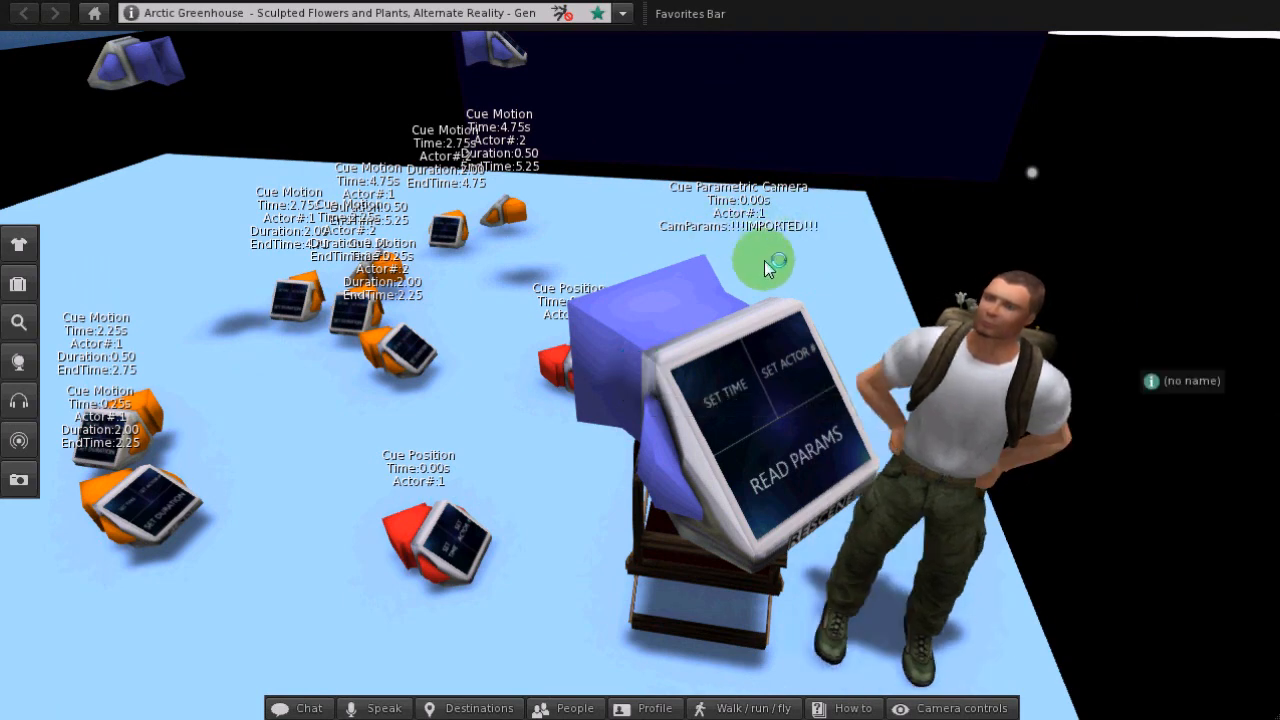
Read the parameters of the camera cue above the director's chair and select the resulting notecard text in nearby chat
drag(750, 352, 668, 432)
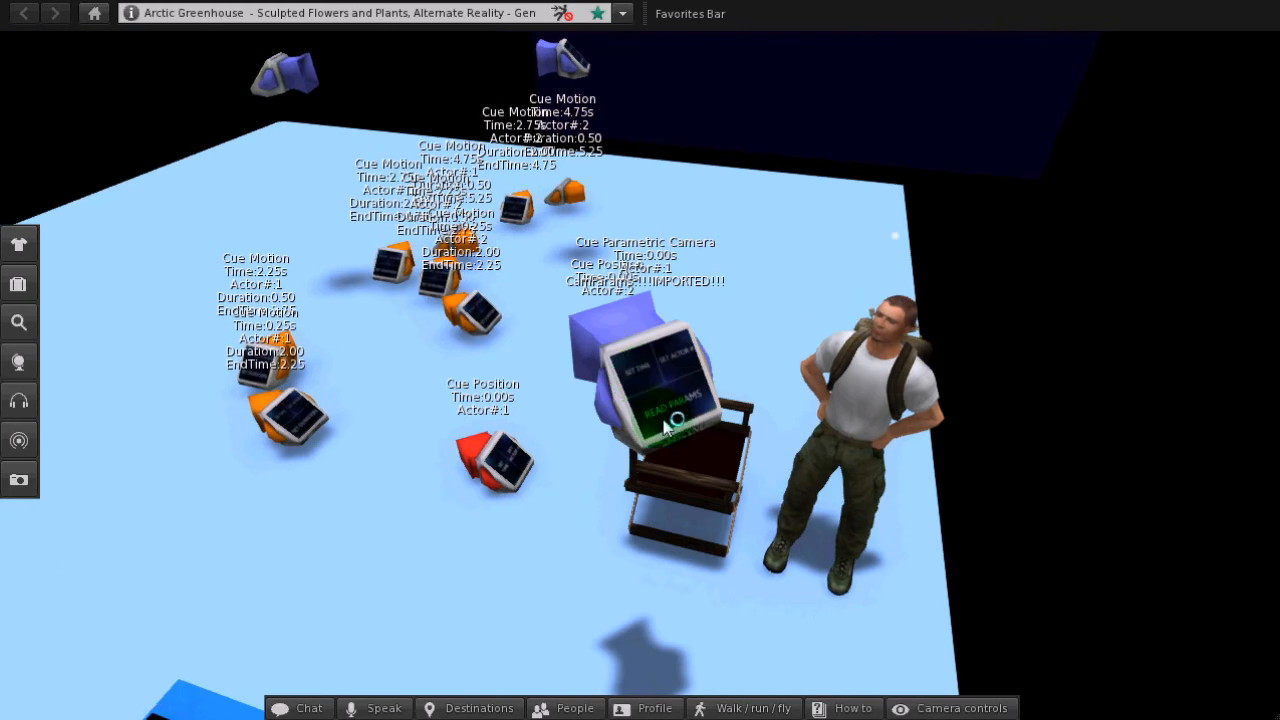
click(665, 412)
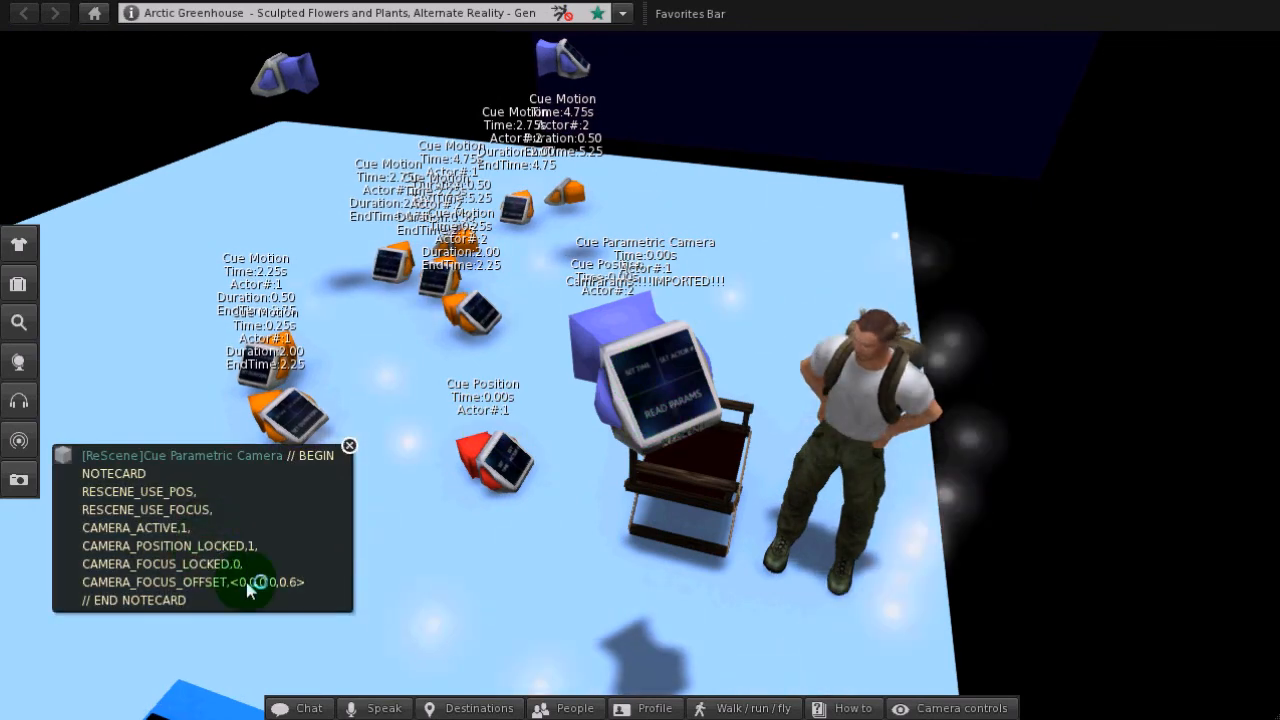
click(213, 600)
click(858, 275)
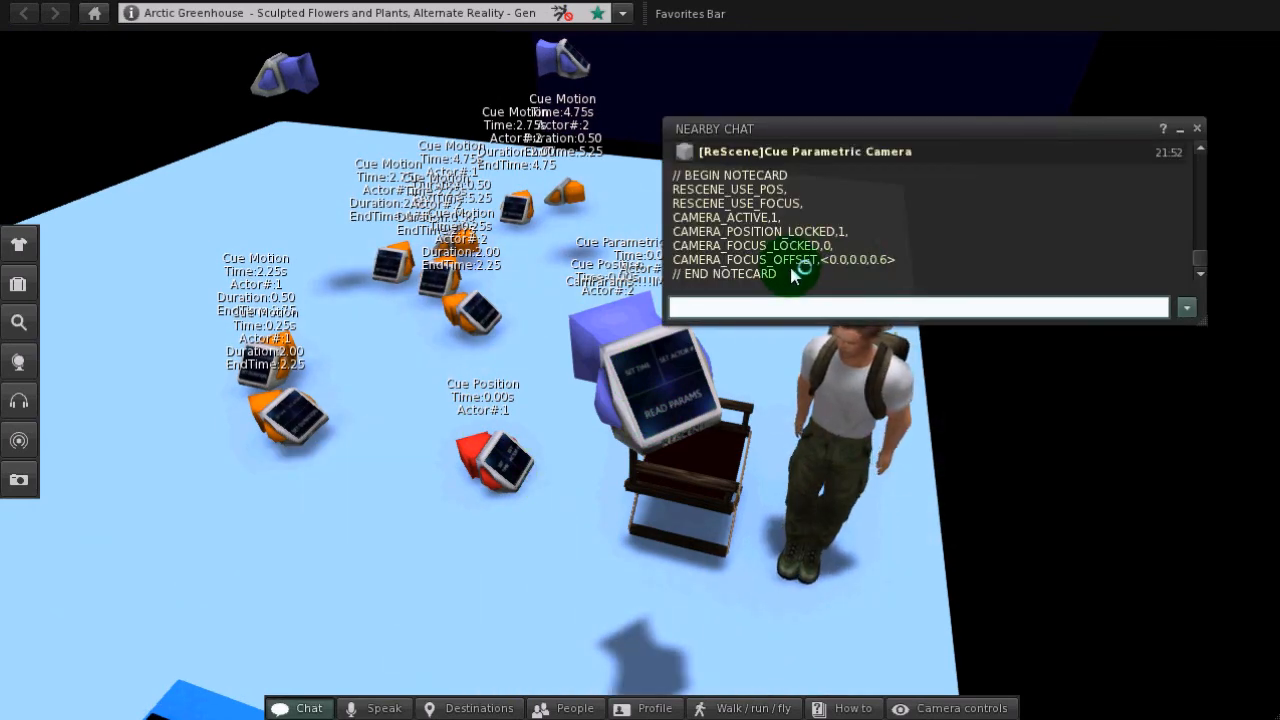
drag(793, 276, 697, 184)
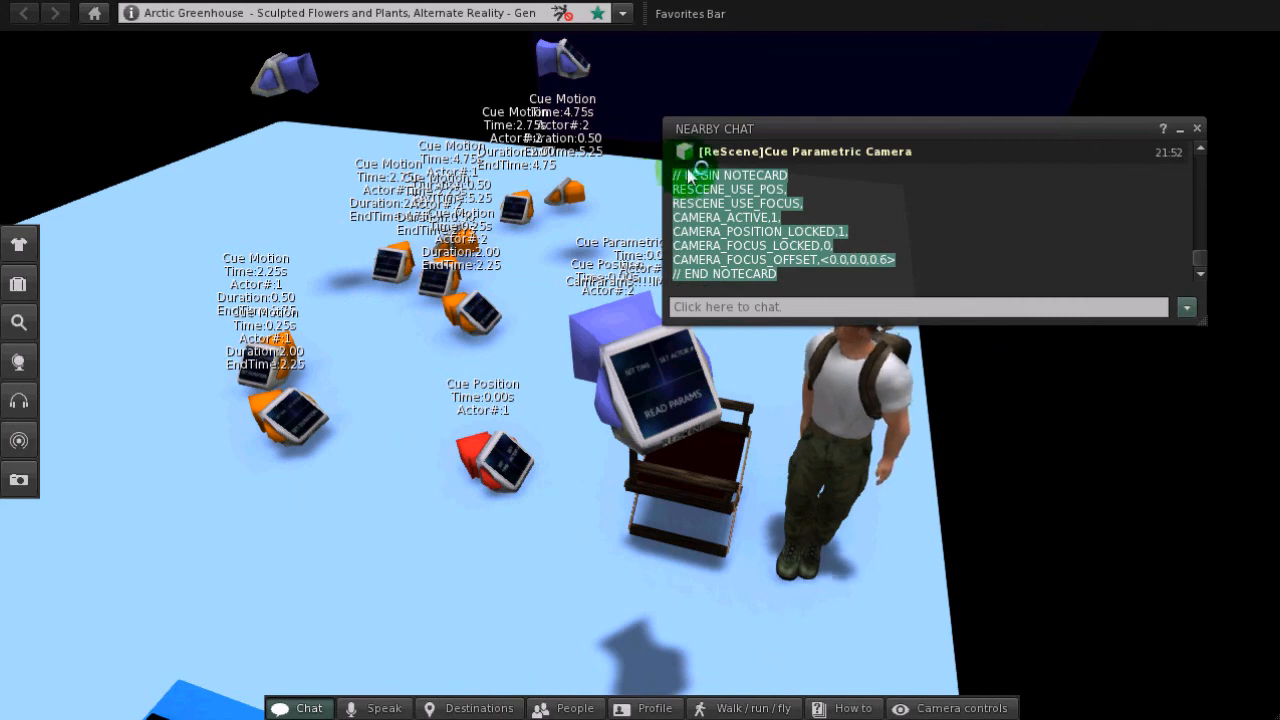
click(1200, 131)
Seat the avatar on the director's chair to play back the imported scene from its cues
click(614, 446)
drag(627, 357, 643, 377)
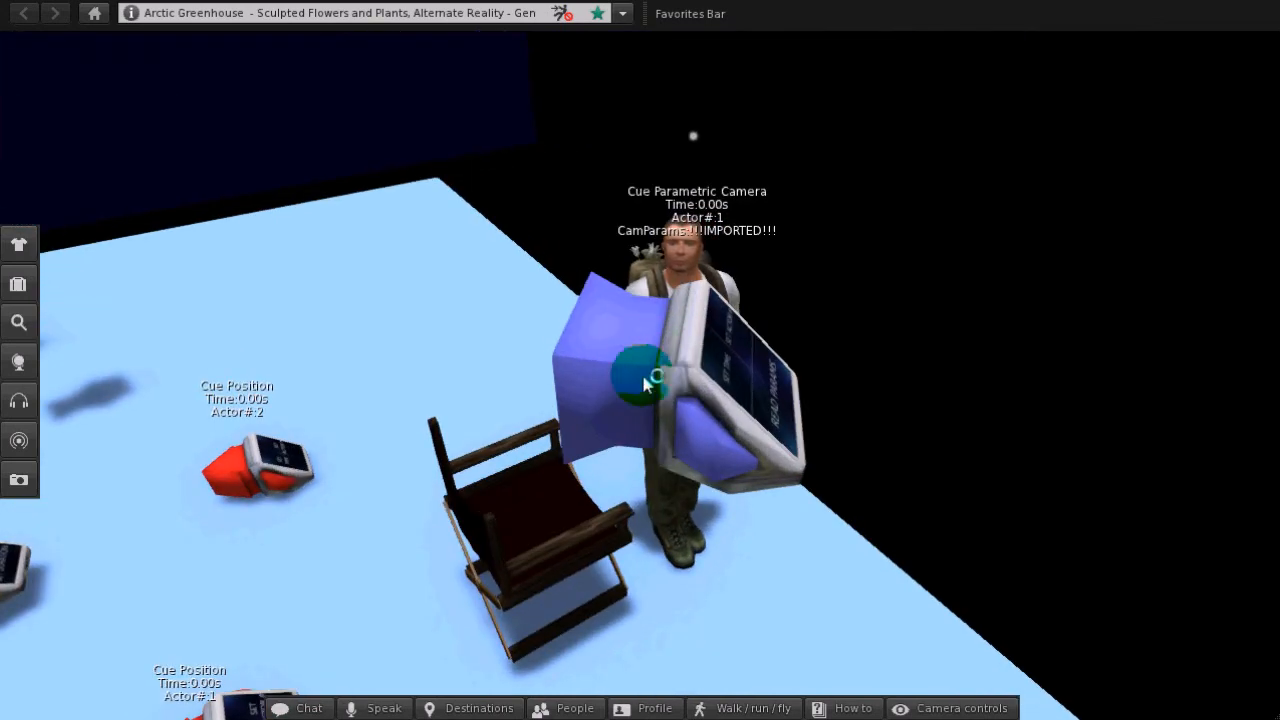
click(507, 532)
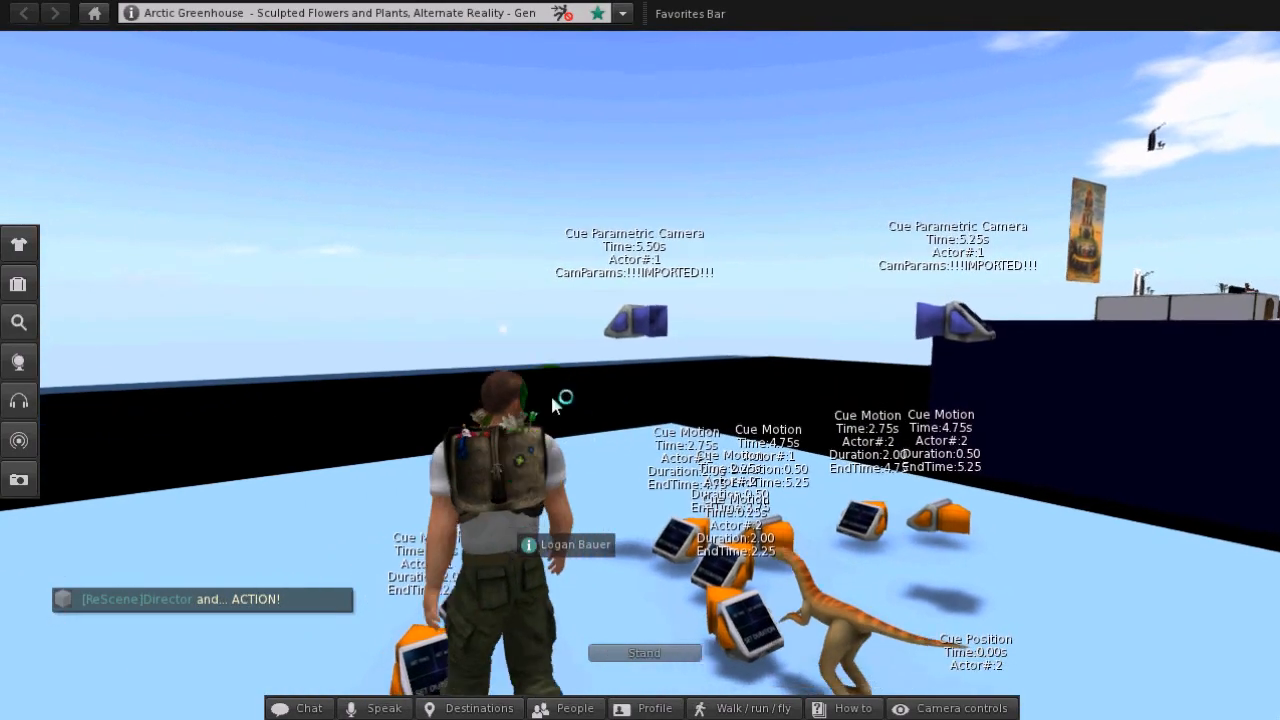
Edit the imported 5.50 s parametric camera cue and duplicate it straight upward, then inspect the copy without imported parameters
click(656, 316)
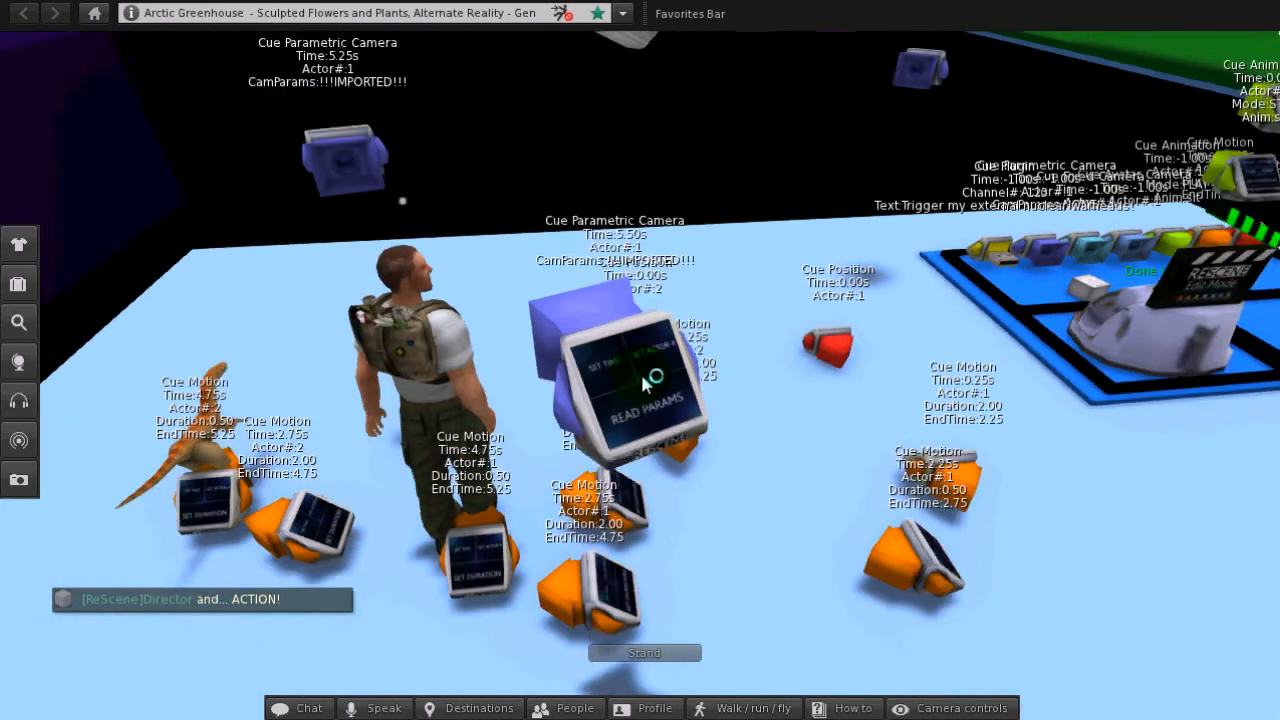
right_click(640, 371)
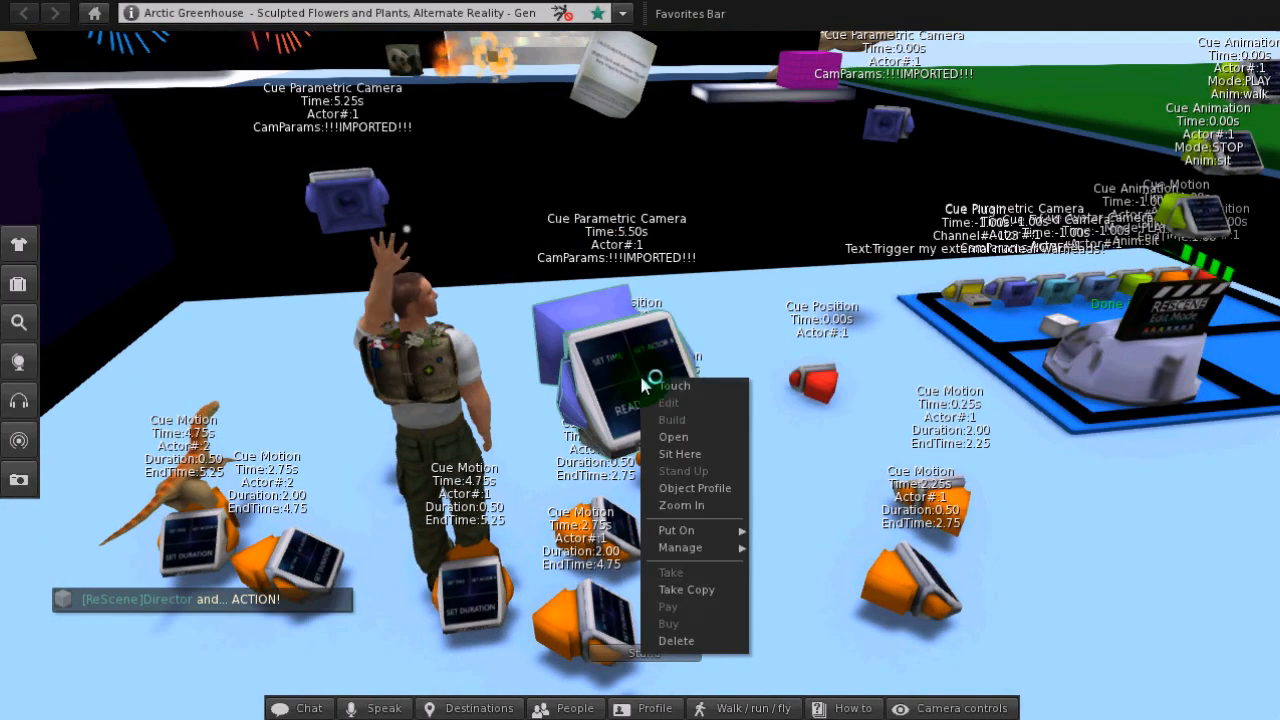
click(694, 408)
right_click(670, 397)
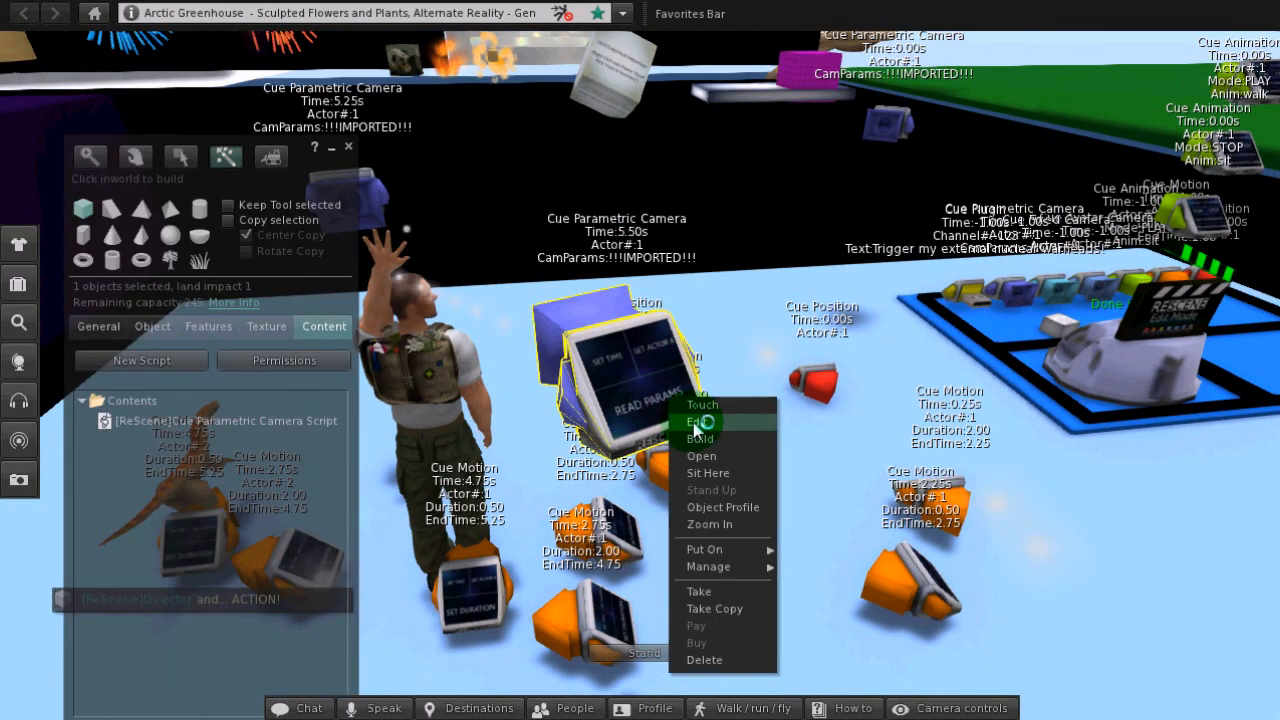
click(692, 419)
drag(624, 334, 620, 136)
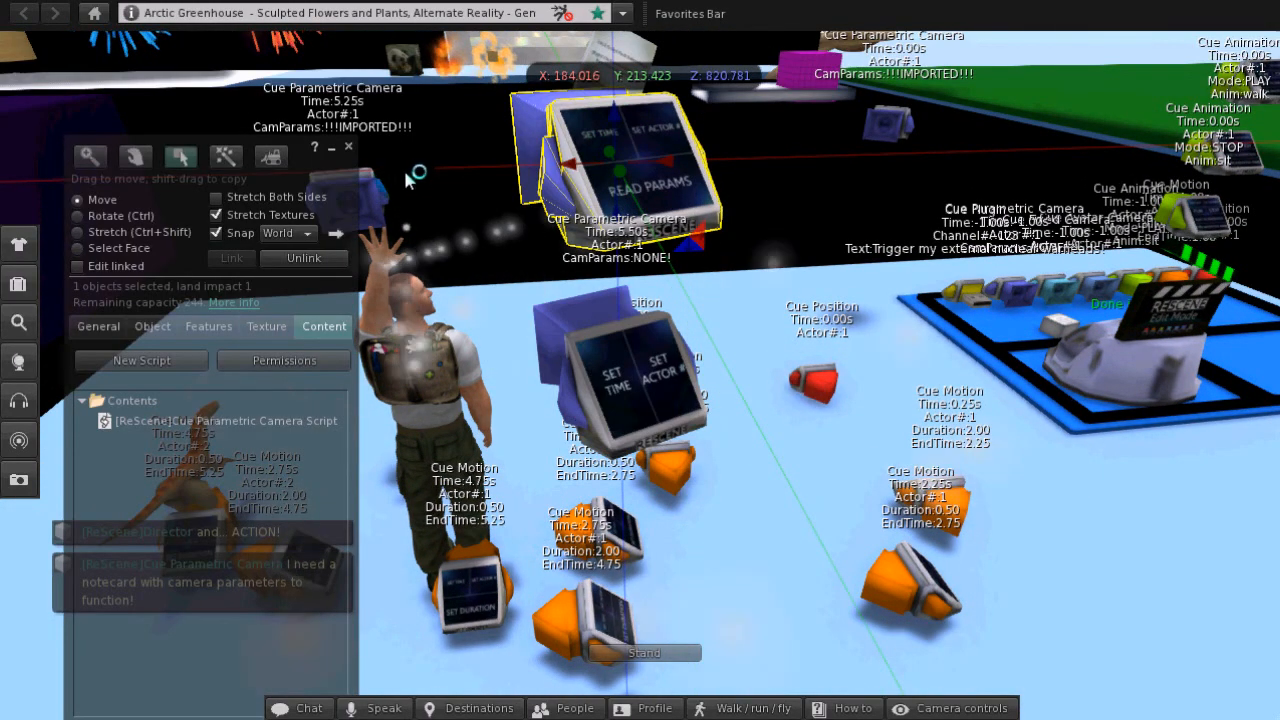
click(348, 147)
drag(654, 191, 628, 182)
drag(647, 598, 641, 222)
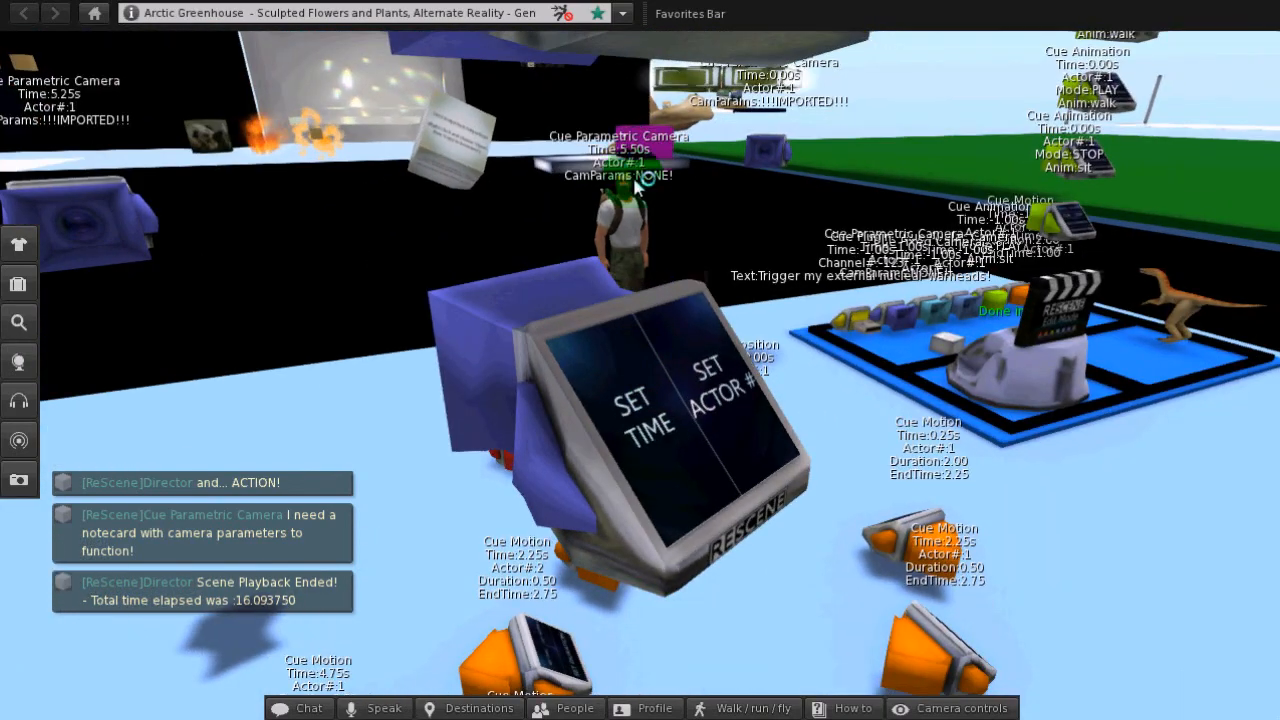
Examine the contents of the ReScene Director, which is back in Edit Mode
drag(663, 349, 643, 372)
drag(667, 213, 642, 376)
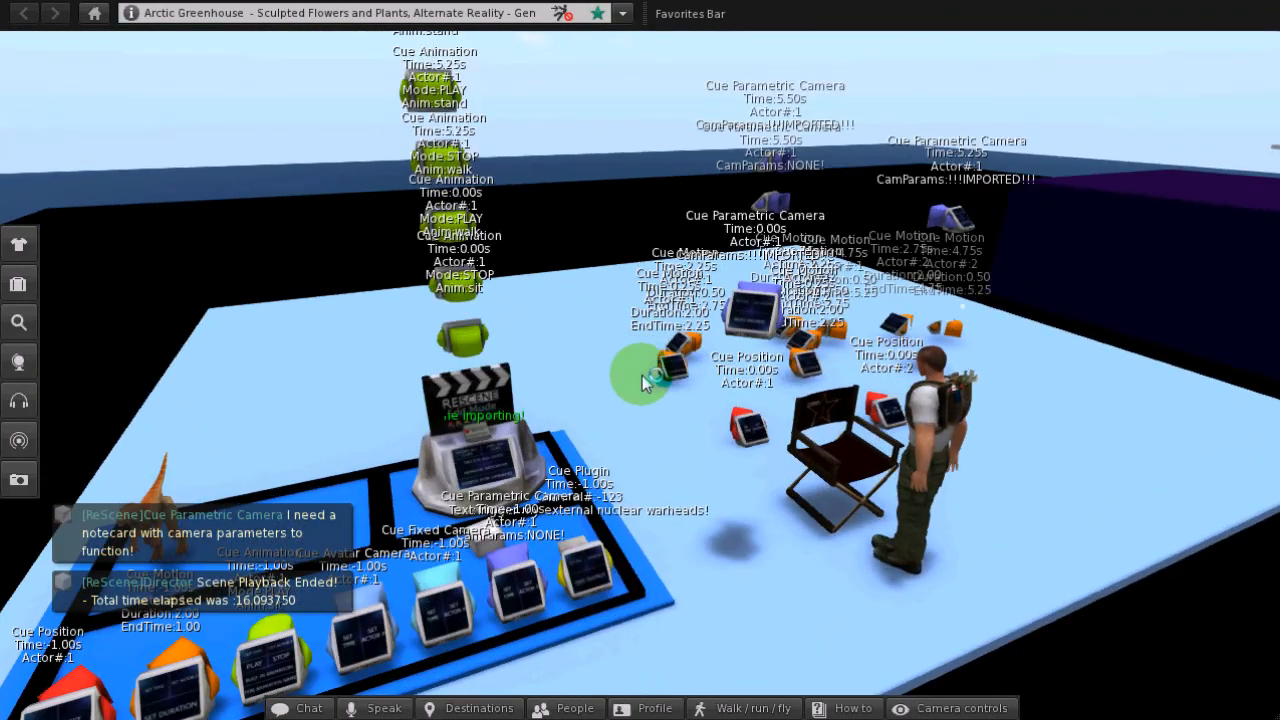
drag(488, 407, 642, 385)
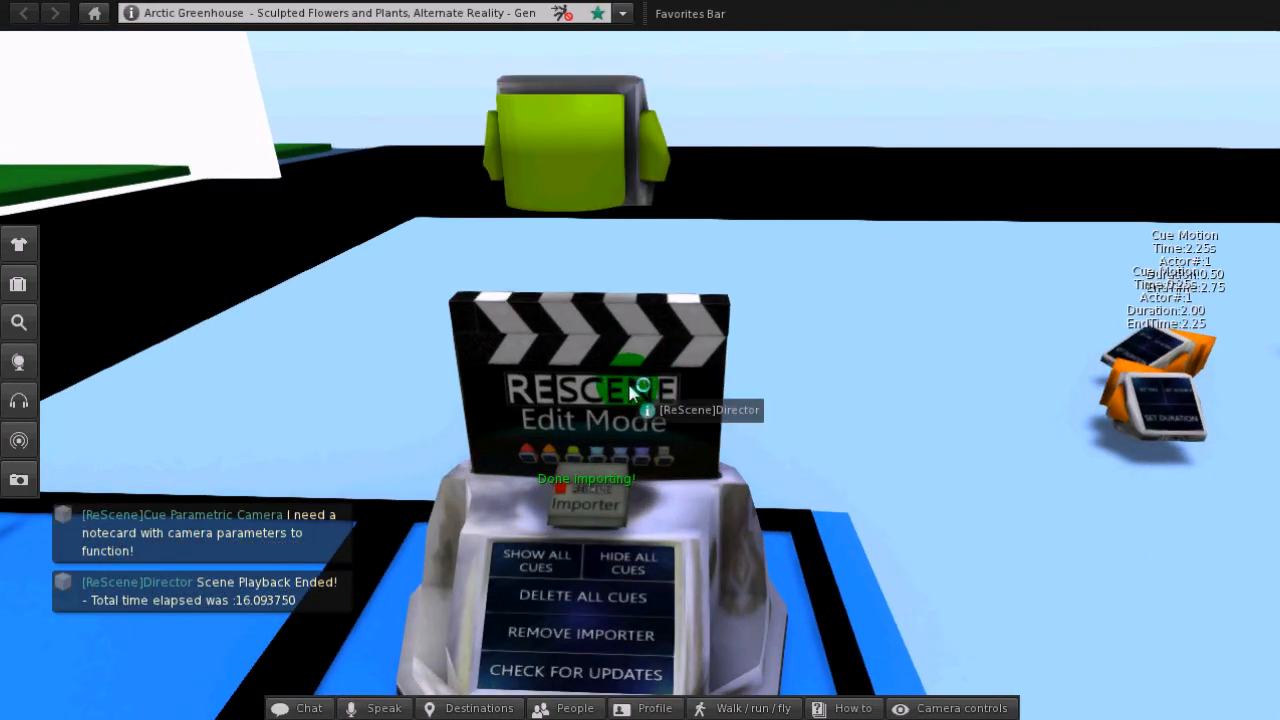
right_click(644, 382)
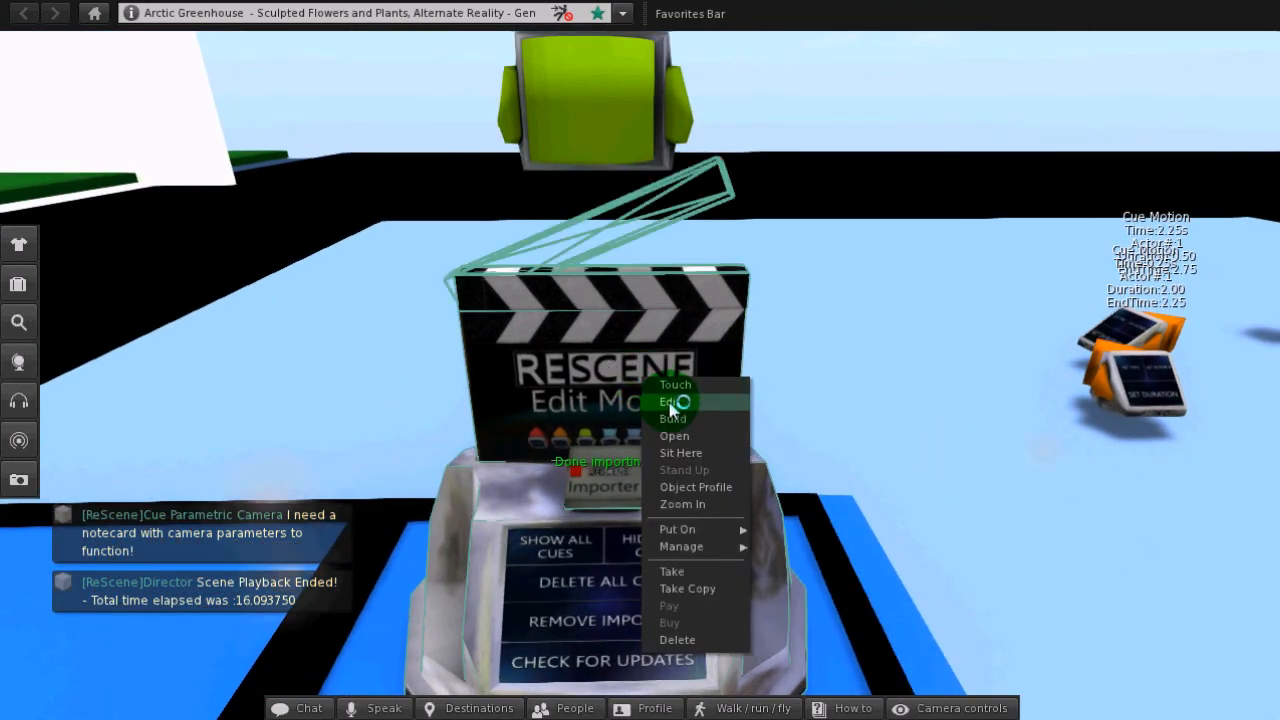
click(670, 402)
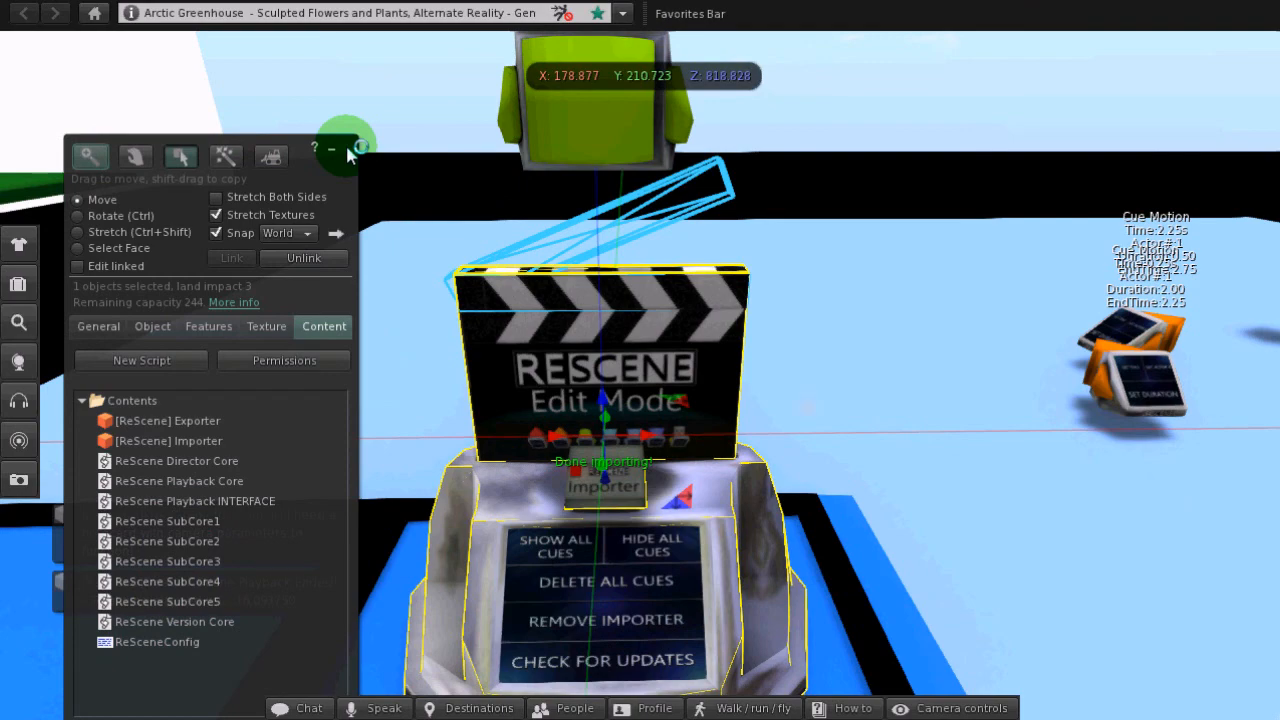
click(349, 149)
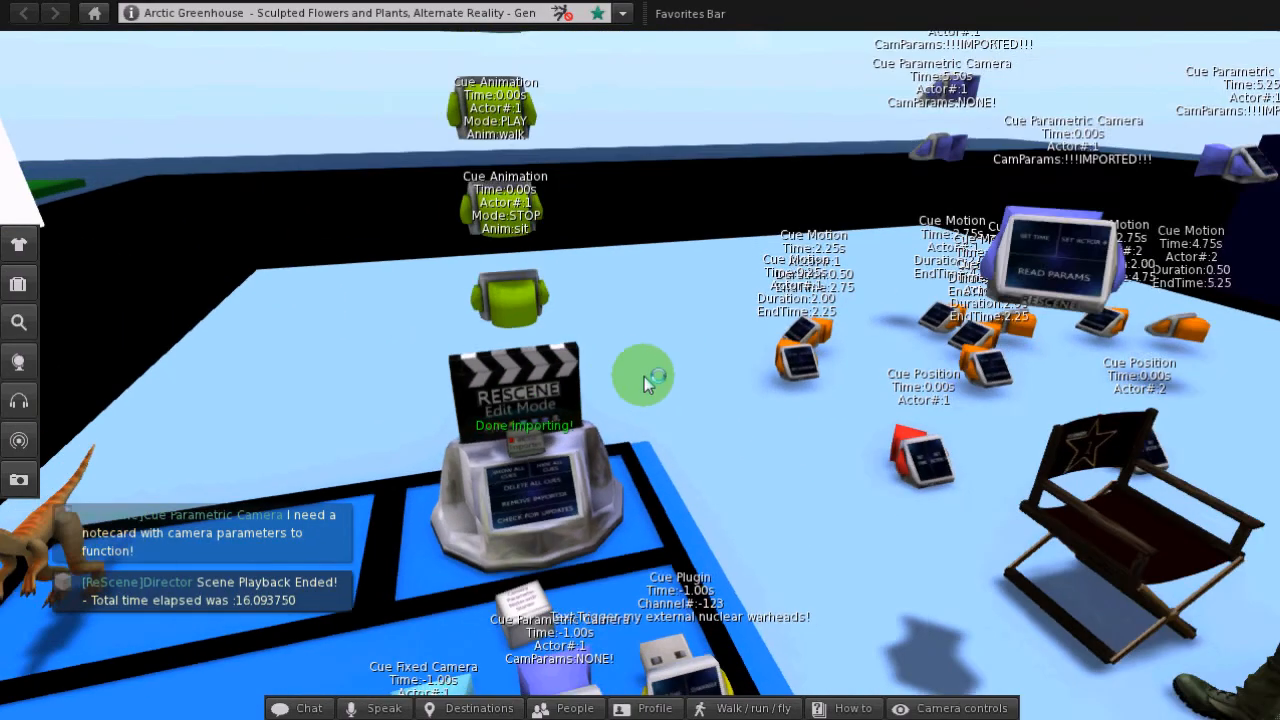